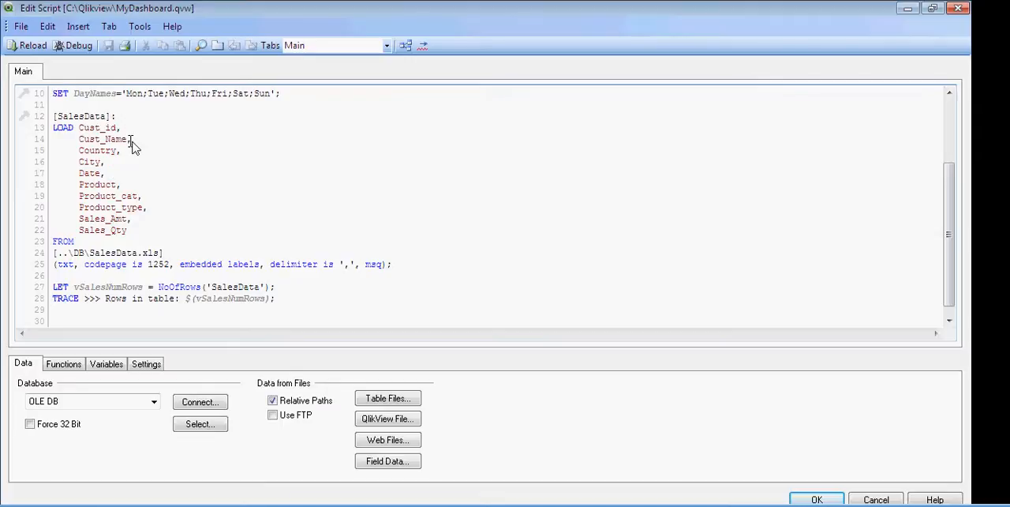
Insert a new line after Cust_Name in the SalesData load statement and copy the Cust_id field into it
left_click(132, 141)
key("Return")
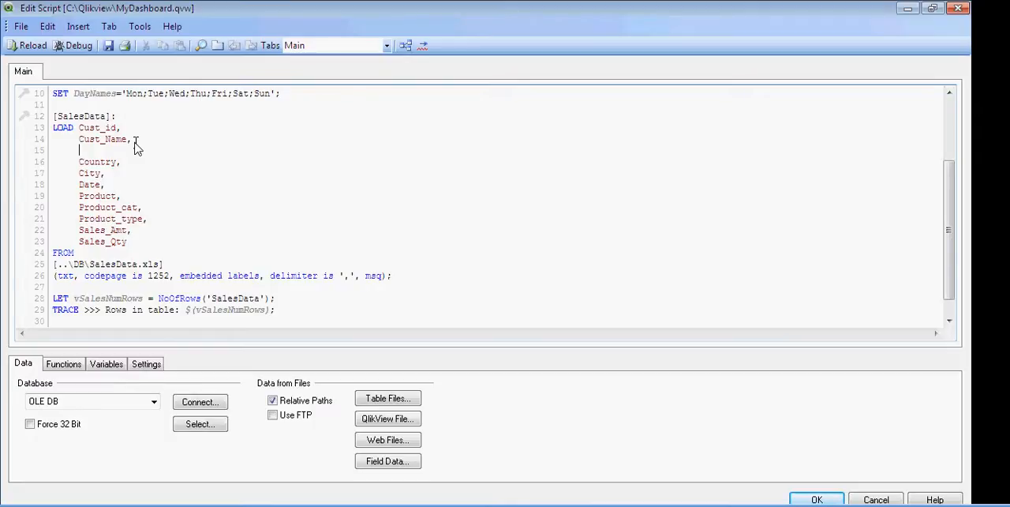
key("Up")
key("Up")
key("shift+Right")
key("shift+Right")
key("shift+Right")
key("shift+Right")
key("shift+Right")
key("shift+Right")
key("shift+Right")
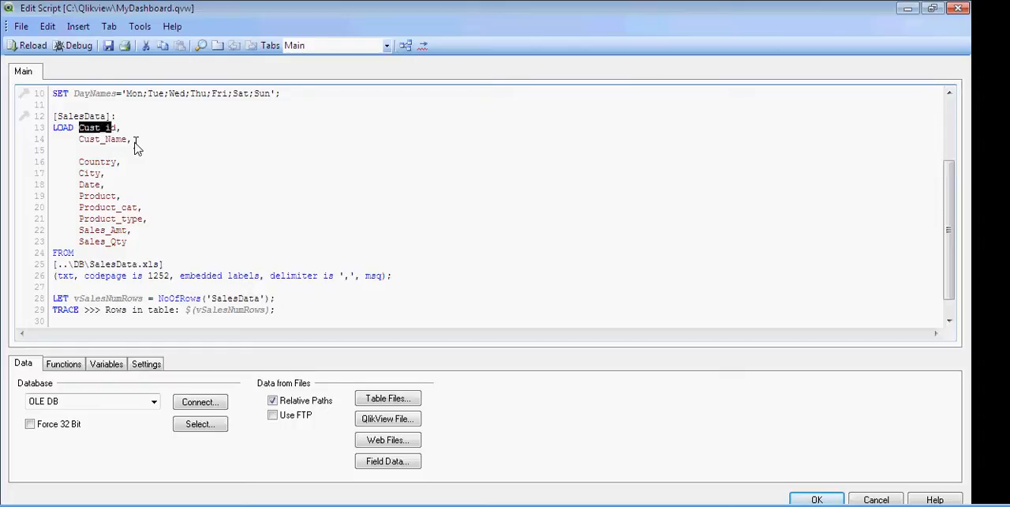
key("ctrl+c")
key("Down")
key("Down")
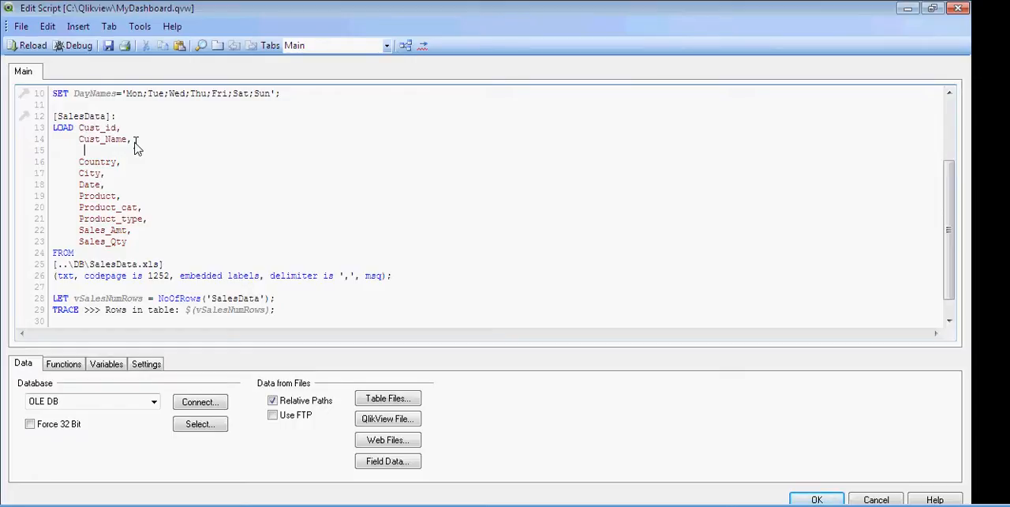
key("ctrl+v")
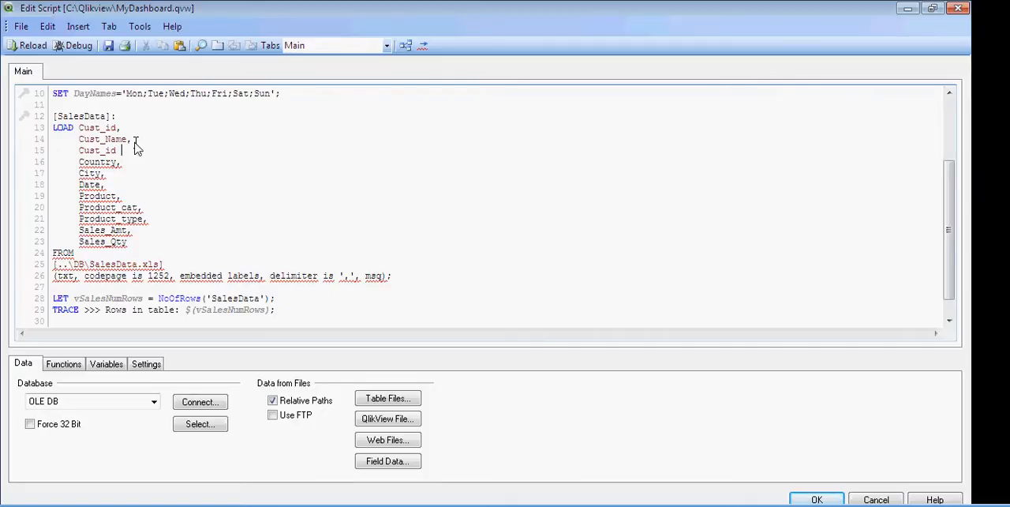
Complete the new line as Cust_id & ' ' & Cust_Name as Customer, to combine both fields
type("s")
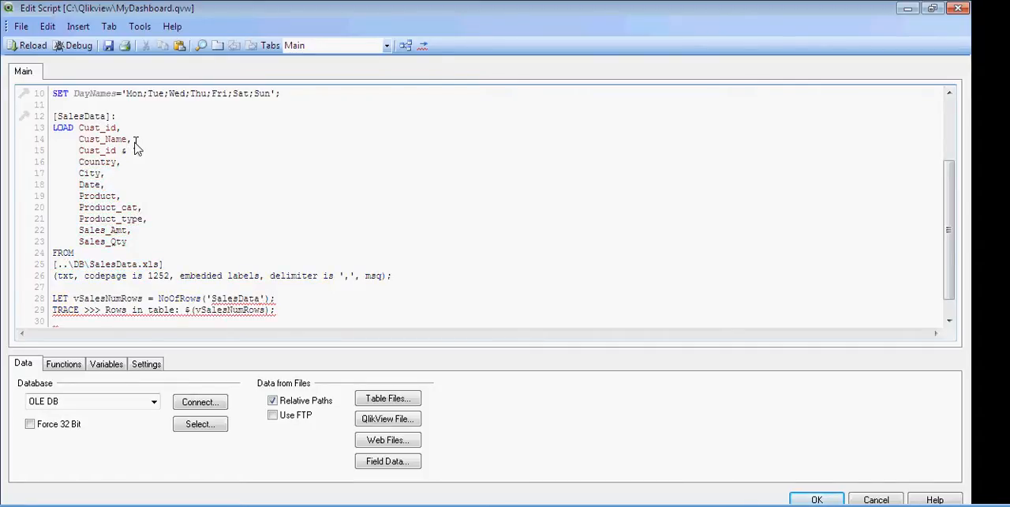
type("'")
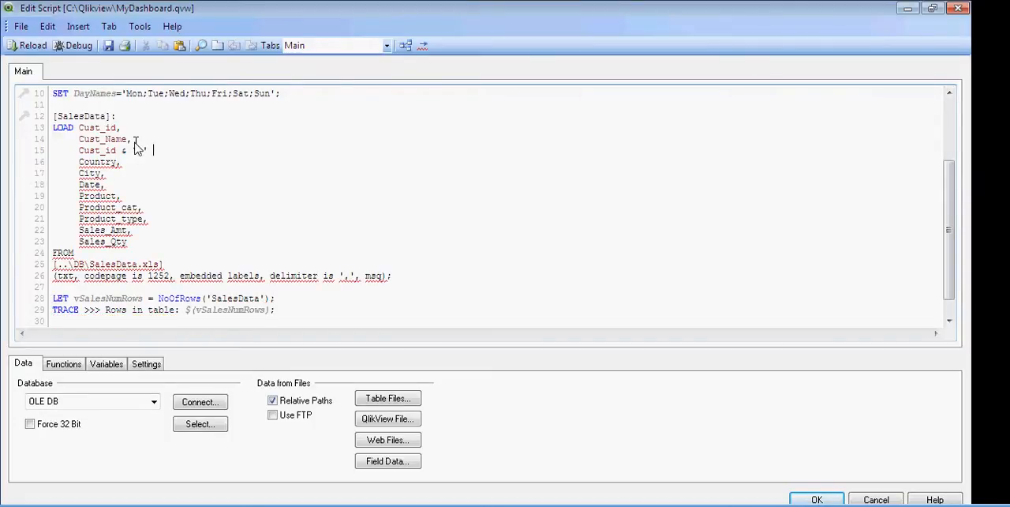
type("&")
type(" Cus")
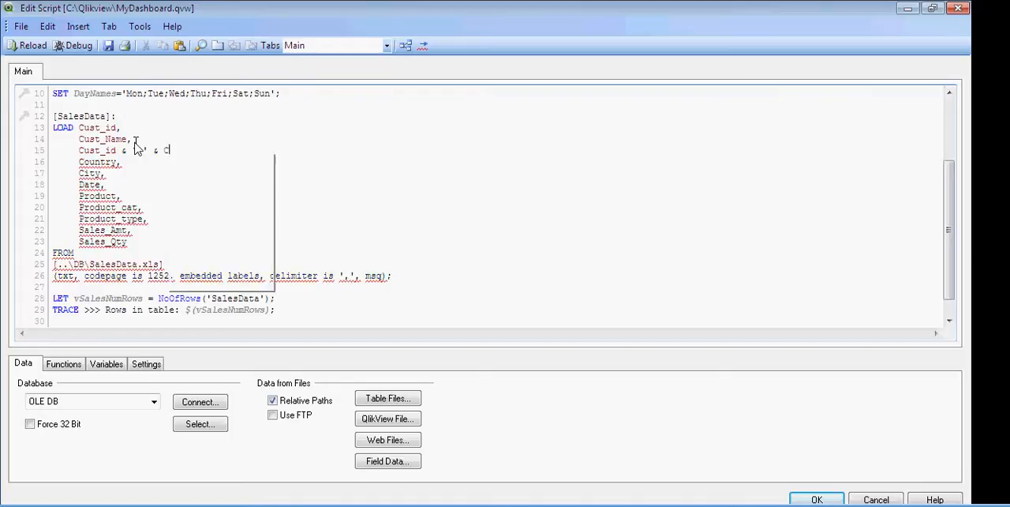
type("t")
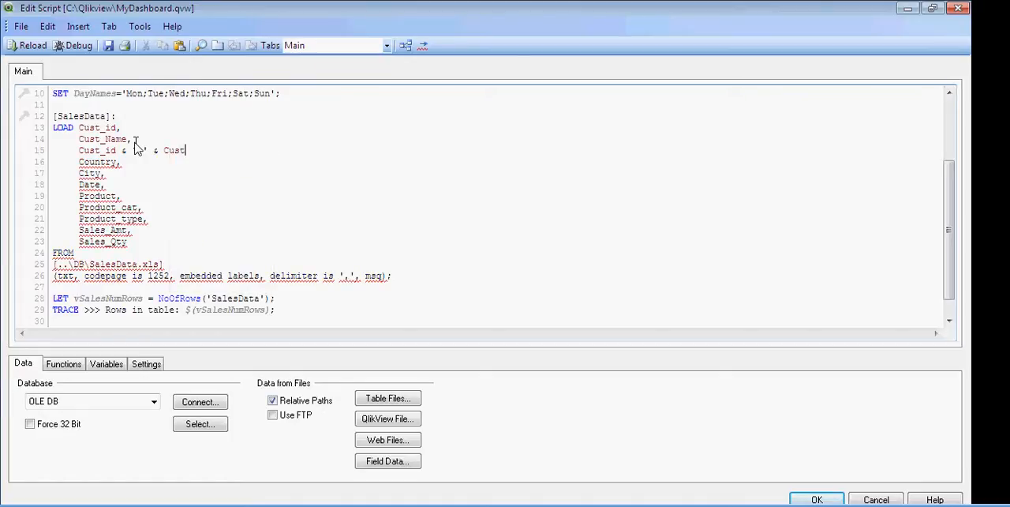
type("_nam")
key("BackSpace")
key("BackSpace")
key("BackSpace")
type("Name as ")
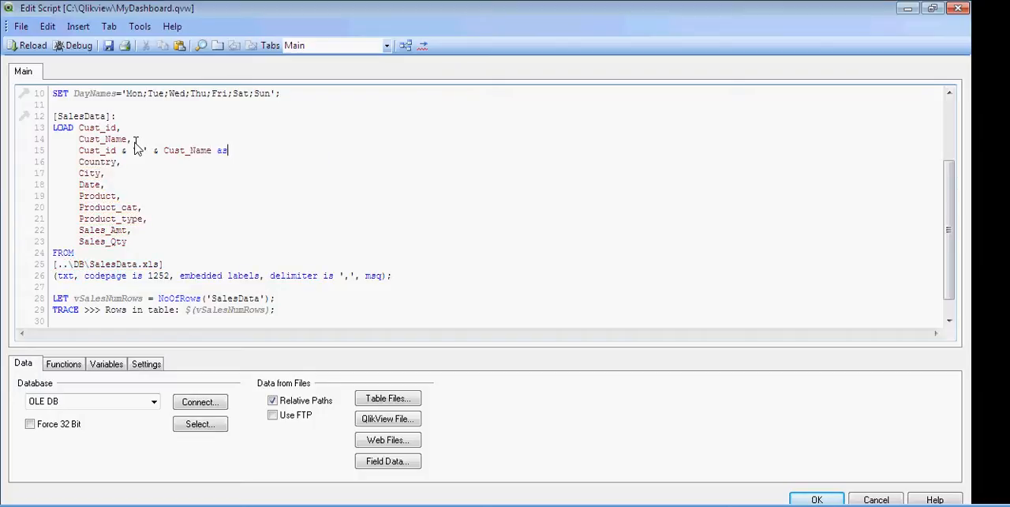
type("Customer")
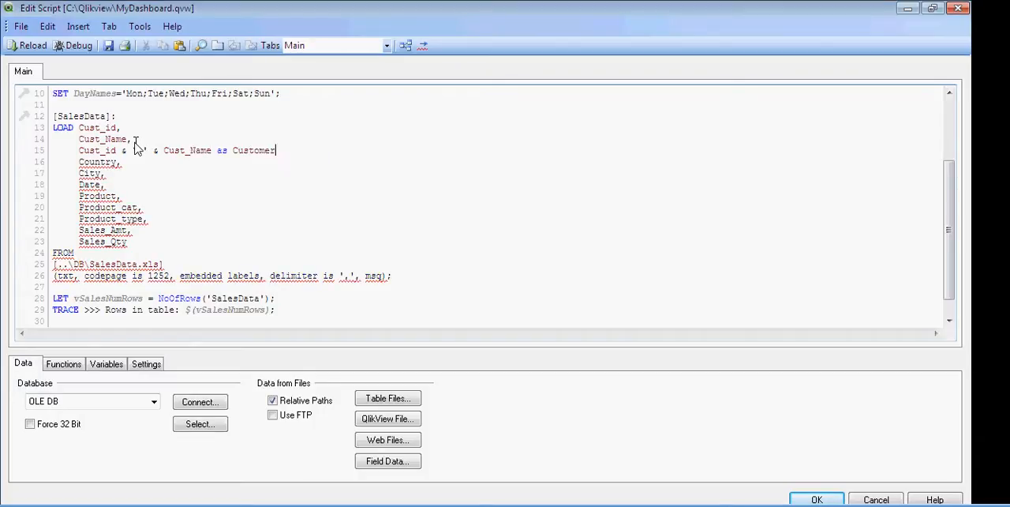
type(",")
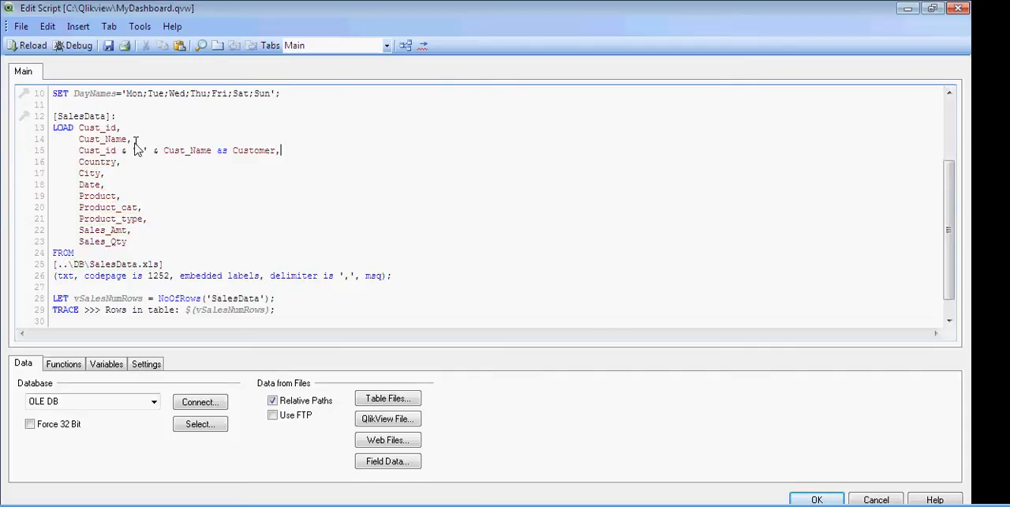
left_click(121, 151)
key("Left")
key("Left")
key("Left")
key("shift+Right")
left_click(201, 154)
Save the edited script, reload the data and close the execution progress report
left_click(107, 47)
left_click(37, 45)
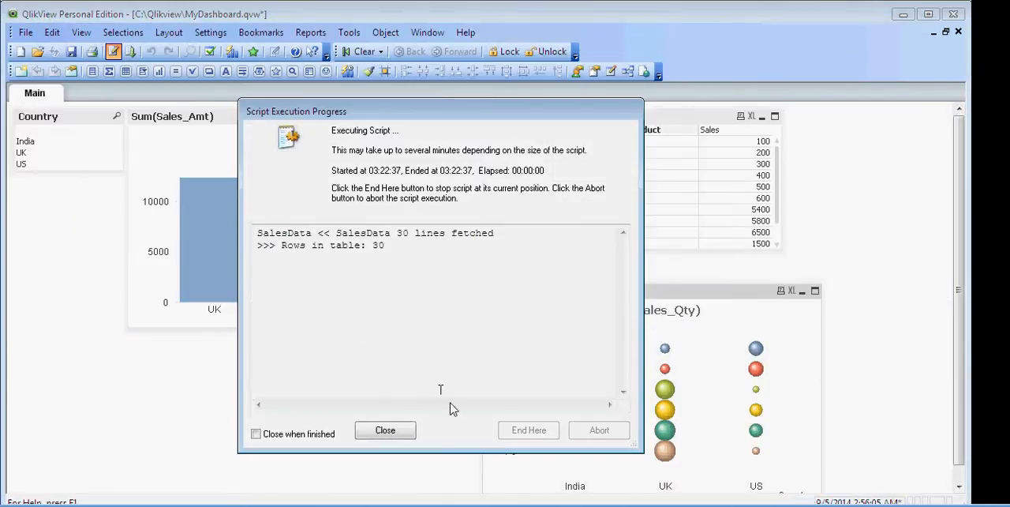
left_click(397, 431)
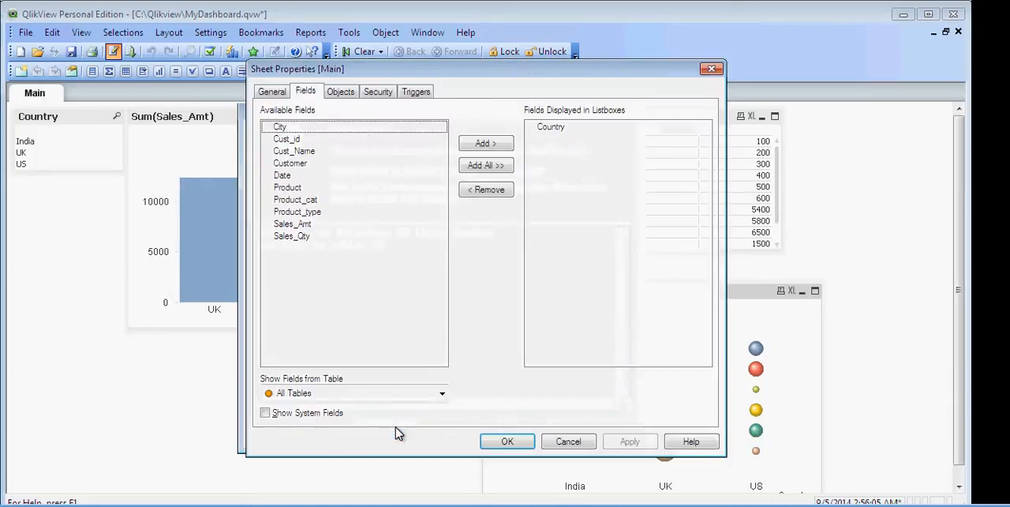
Add a list box for the Customer field to the sheet and place it below the Country list box
double_click(293, 164)
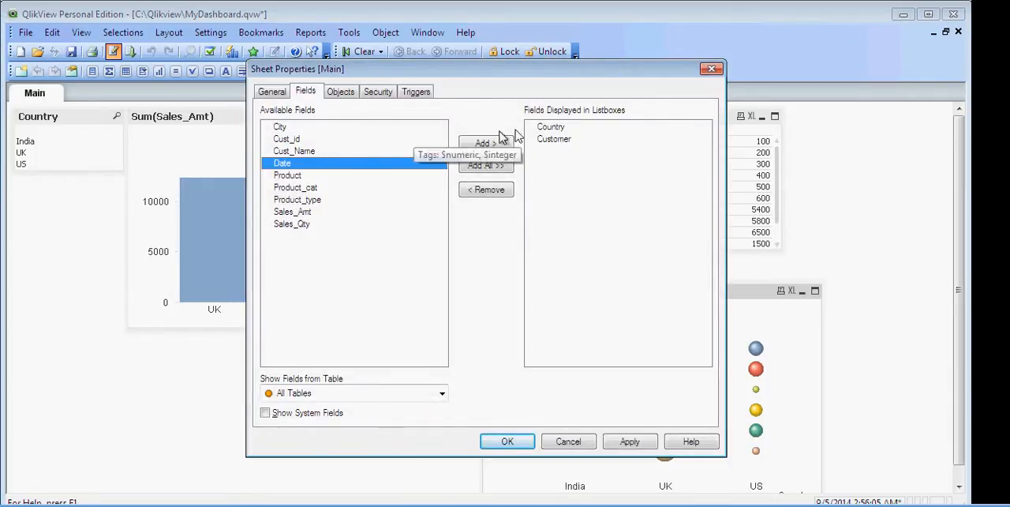
left_click(519, 446)
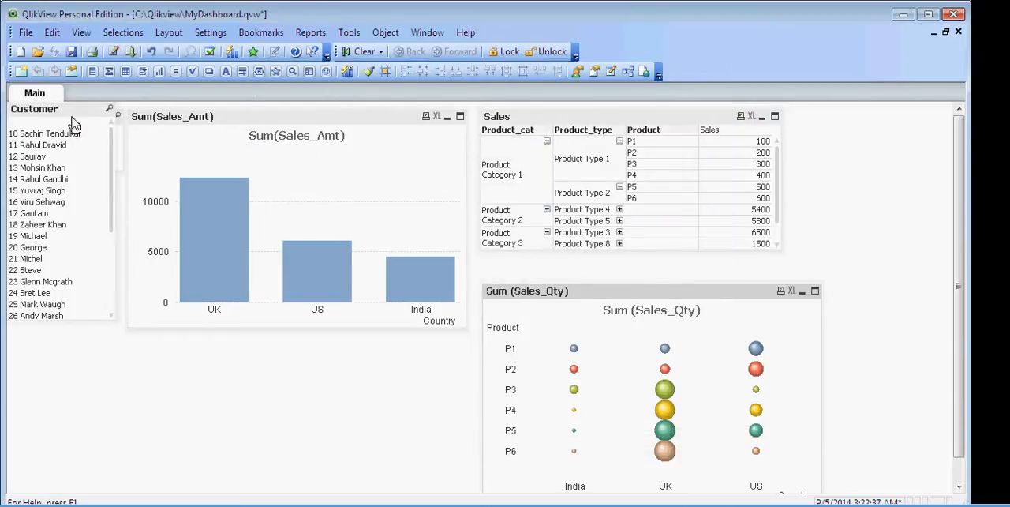
left_click_drag(70, 114, 69, 248)
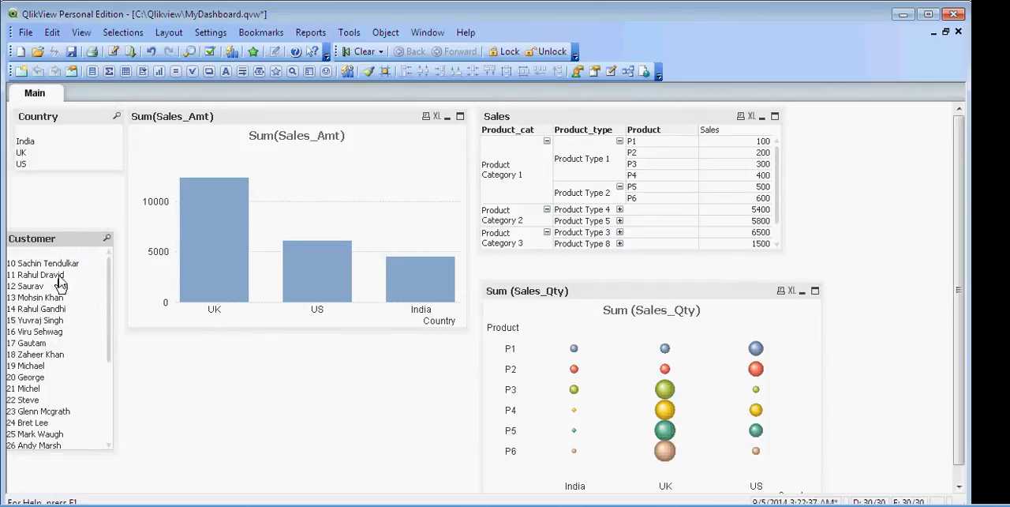
Reopen the load script and add the statement drop Fields Cust_id, Customer_Name; as its last line
left_click(113, 52)
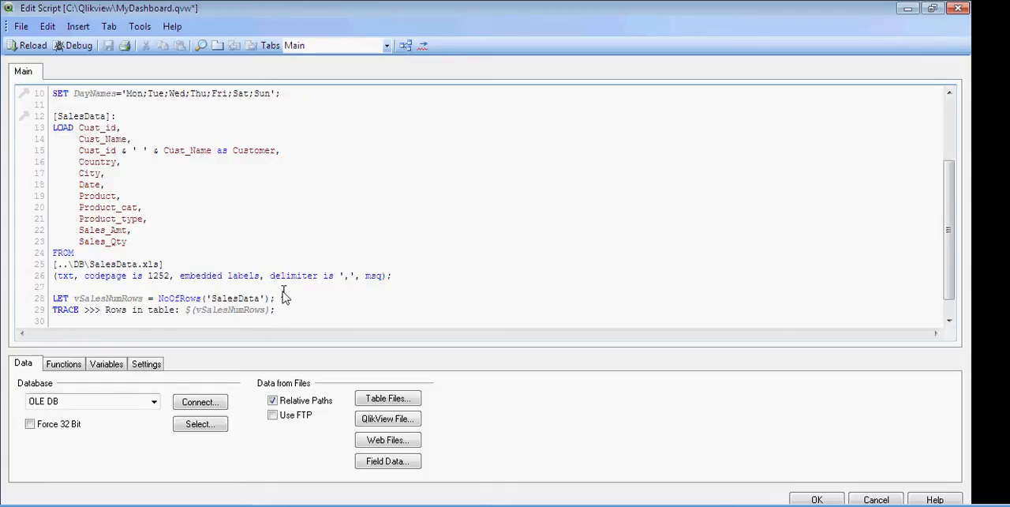
key("Down")
key("Down")
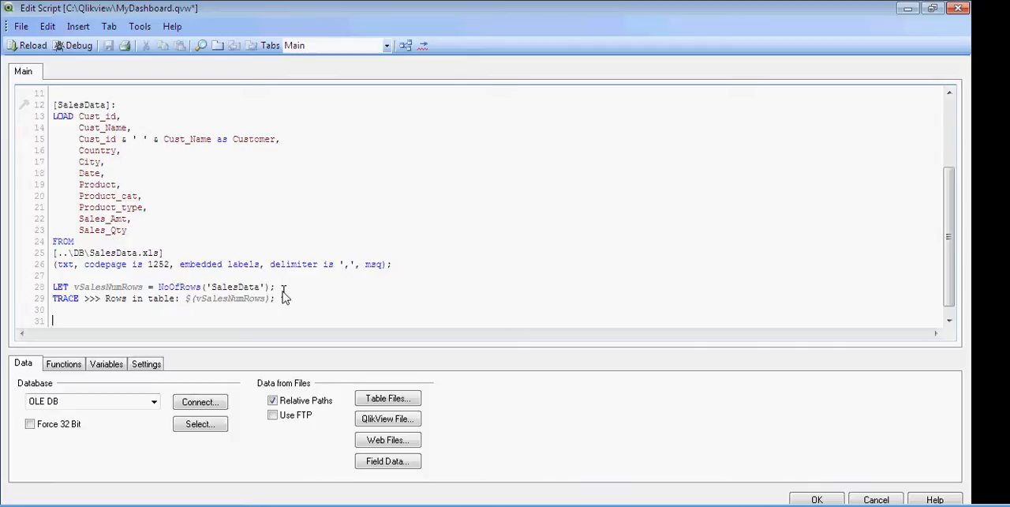
type("drop f")
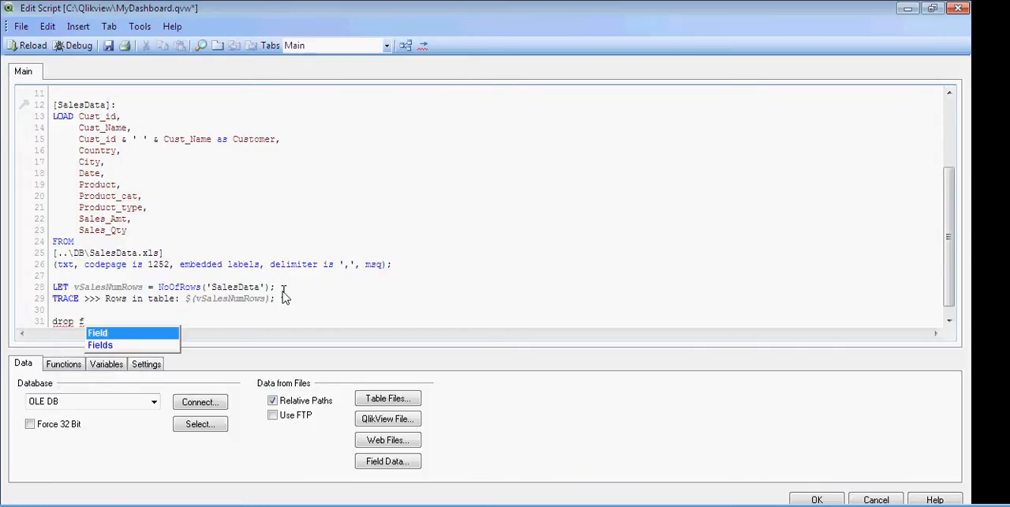
key("Down")
key("Return")
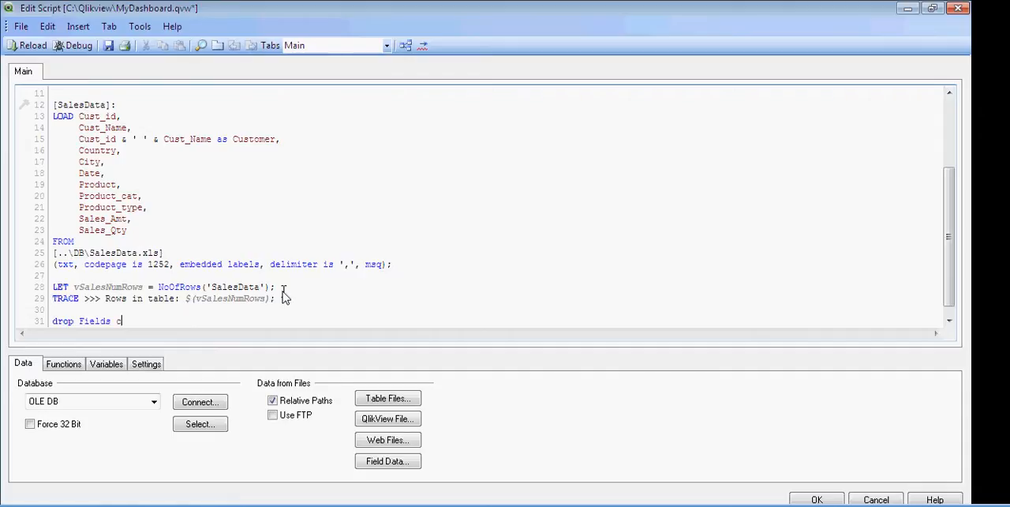
type("Cust_id, Customer")
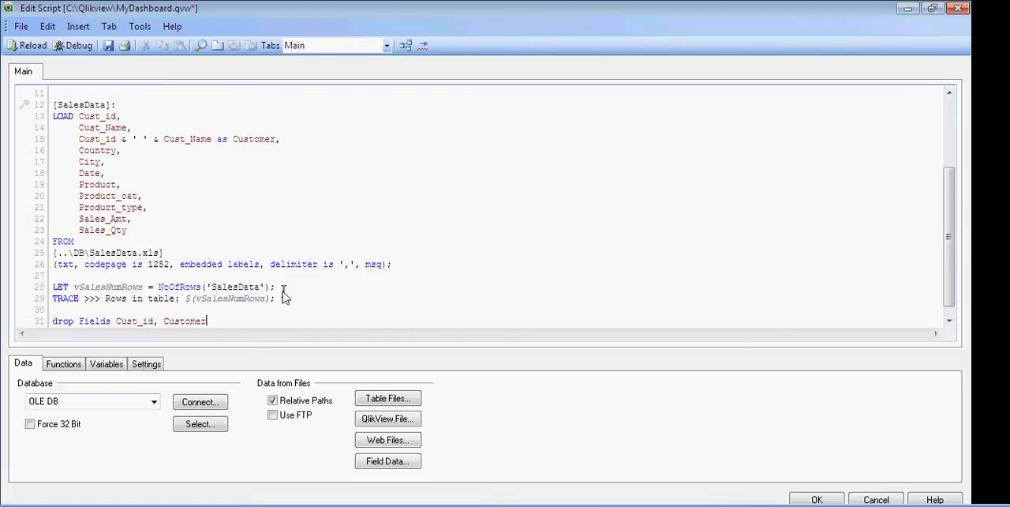
type("_Name;")
Try to save and reload the script with the drop statement, then cancel the sheet properties
left_click(110, 47)
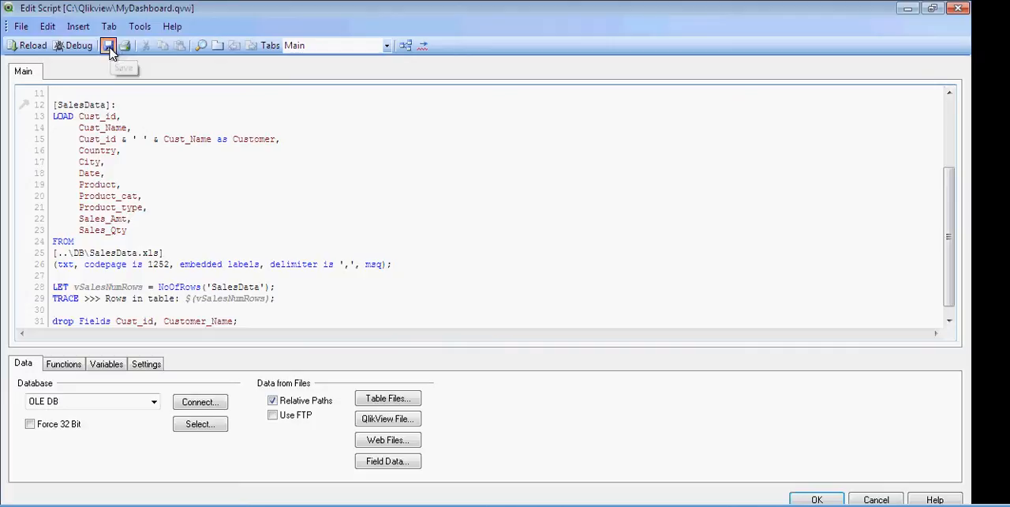
left_click(33, 46)
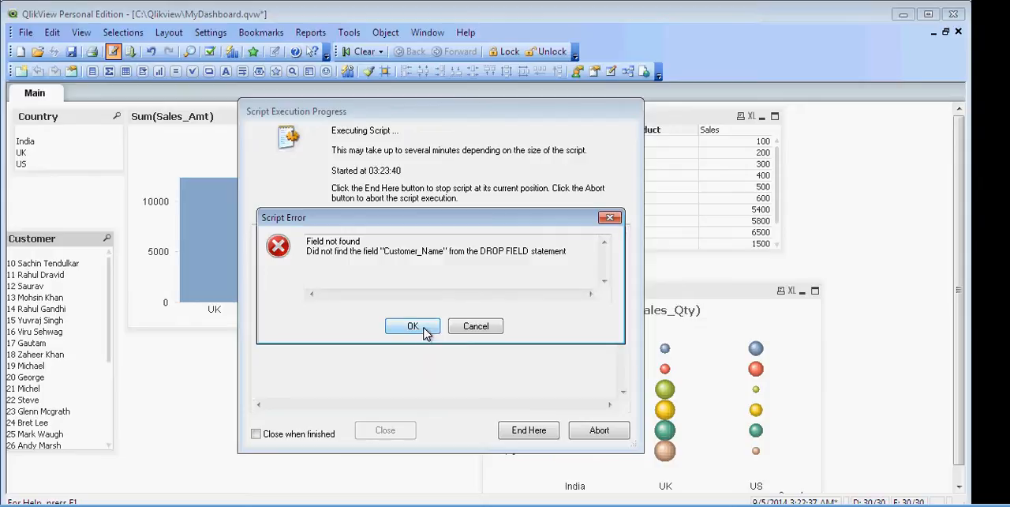
left_click(413, 326)
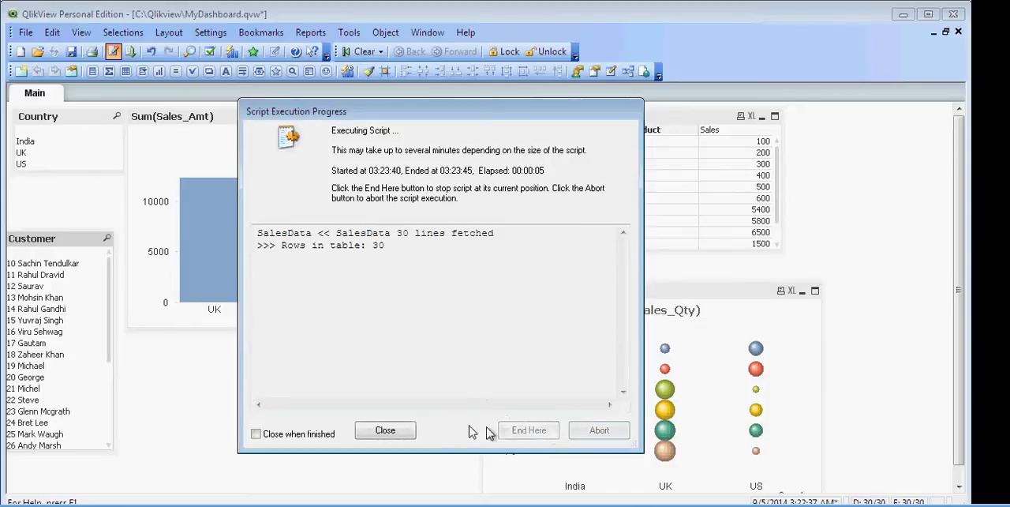
left_click(410, 428)
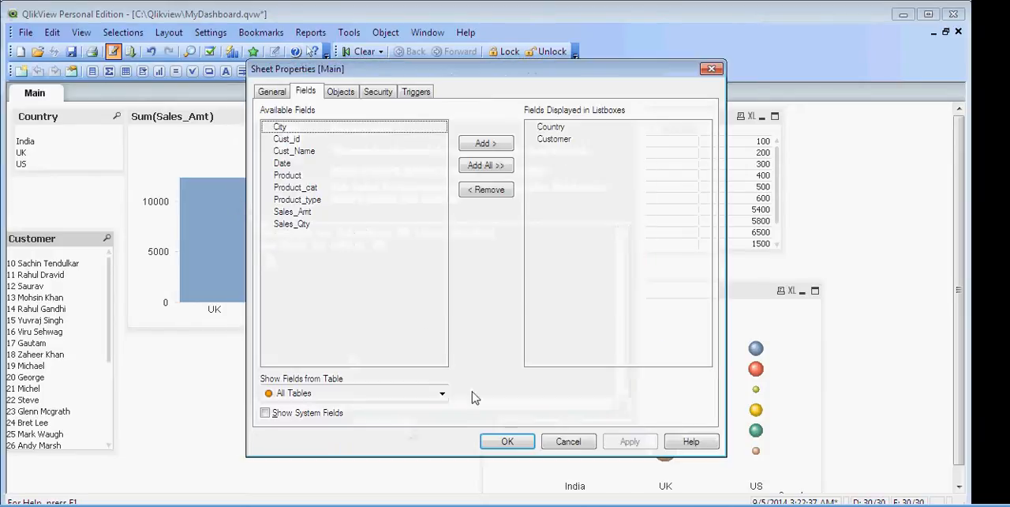
left_click(568, 442)
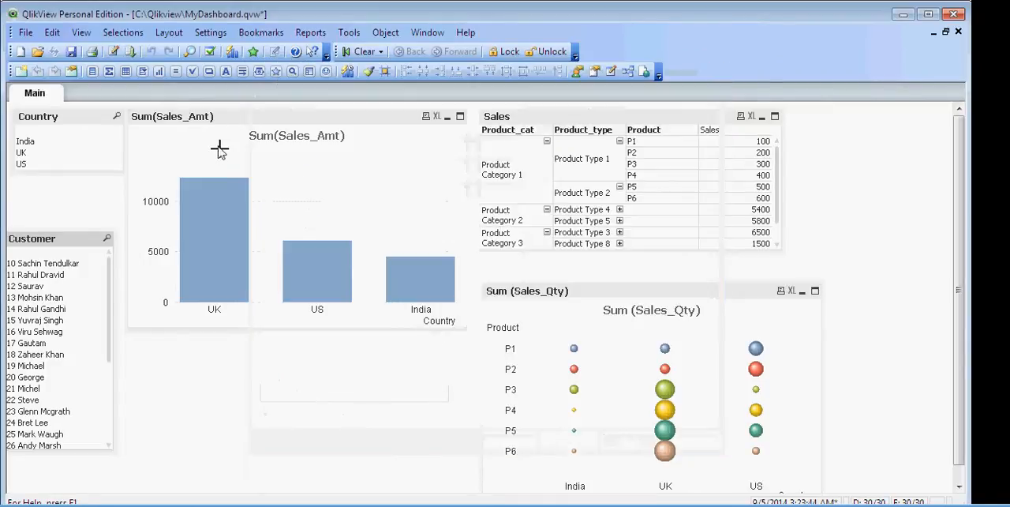
Reopen the load script and correct Customer_Name to Cust_Name in the drop Fields statement
left_click(113, 52)
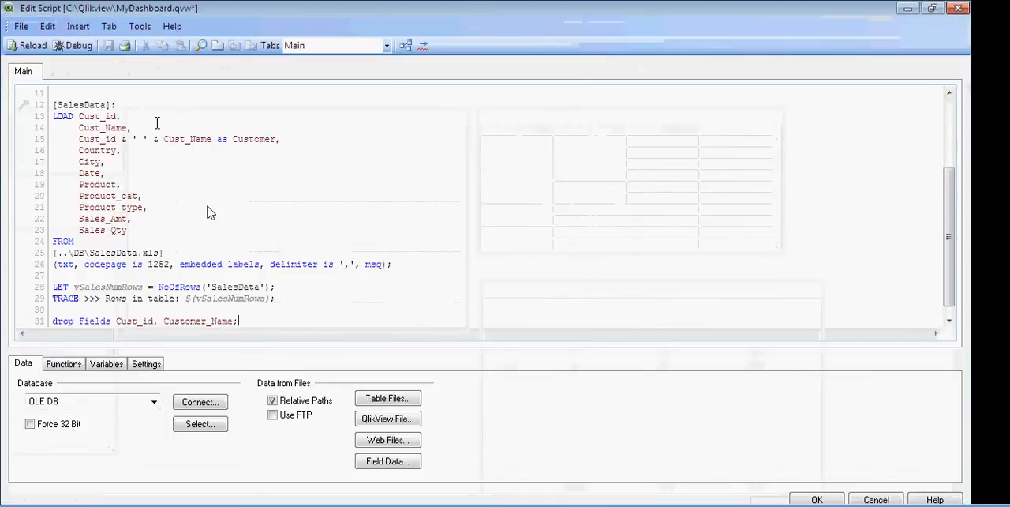
left_click(206, 320)
key("BackSpace")
key("BackSpace")
key("BackSpace")
key("BackSpace")
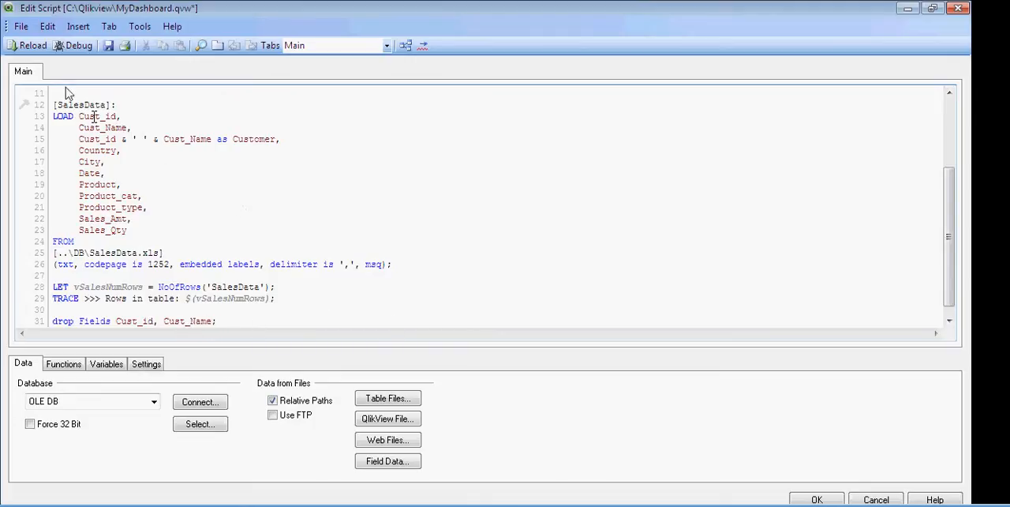
Save the corrected script, reload the data and accept the sheet's field settings
left_click(107, 47)
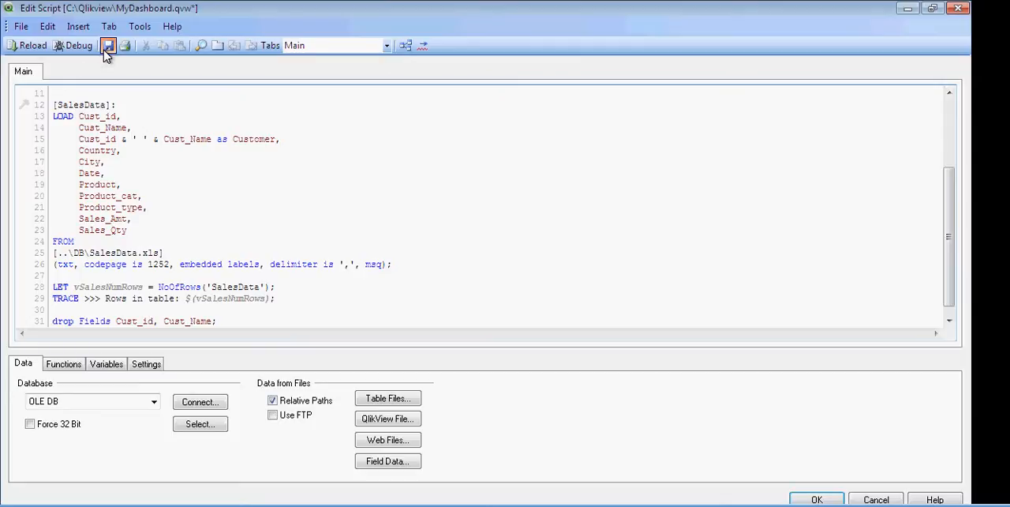
left_click(32, 48)
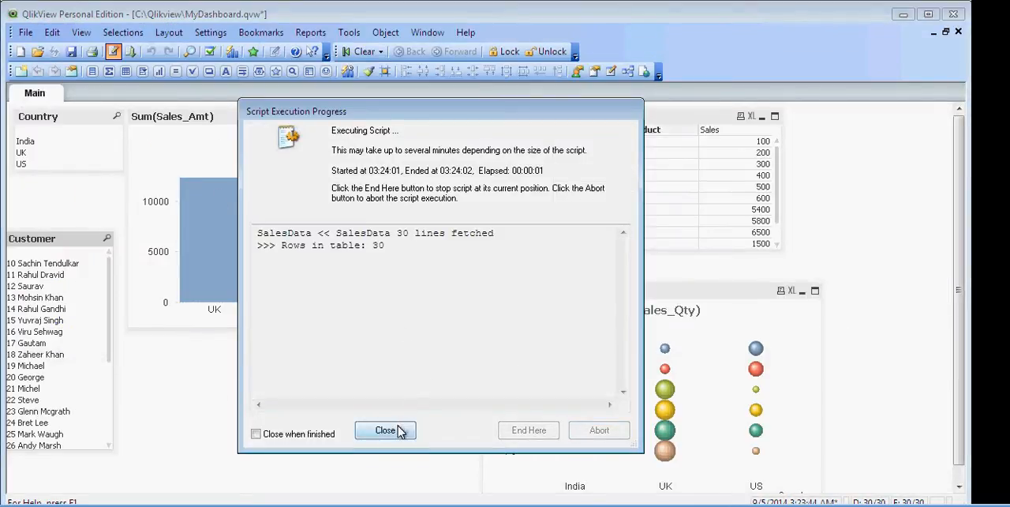
left_click(385, 429)
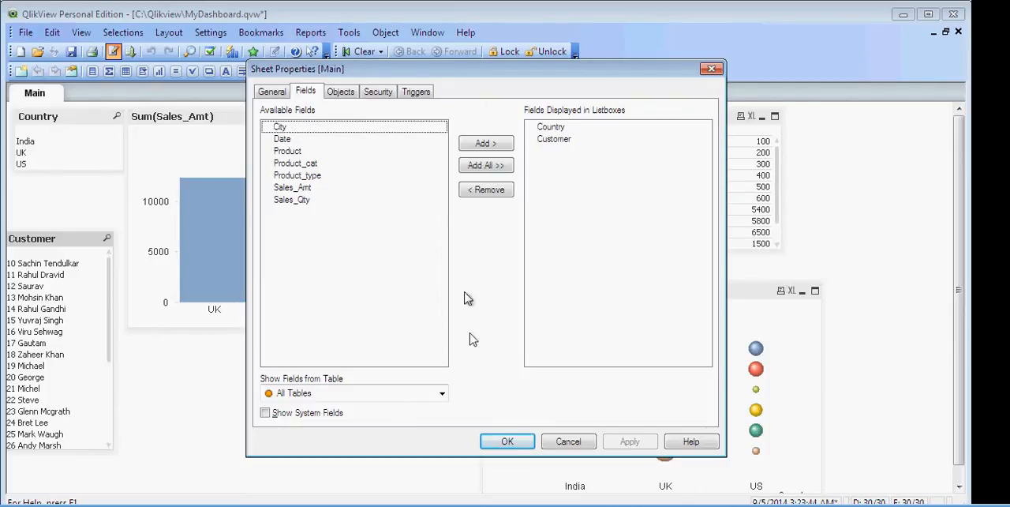
left_click(531, 447)
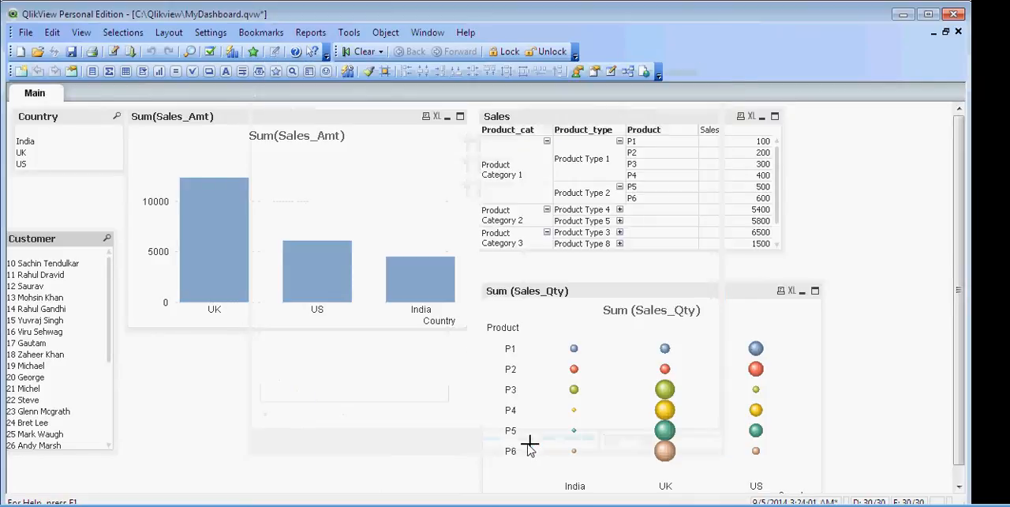
Reopen the load script and begin an if( expression on a new line after Product_type in the SalesData load
left_click(115, 60)
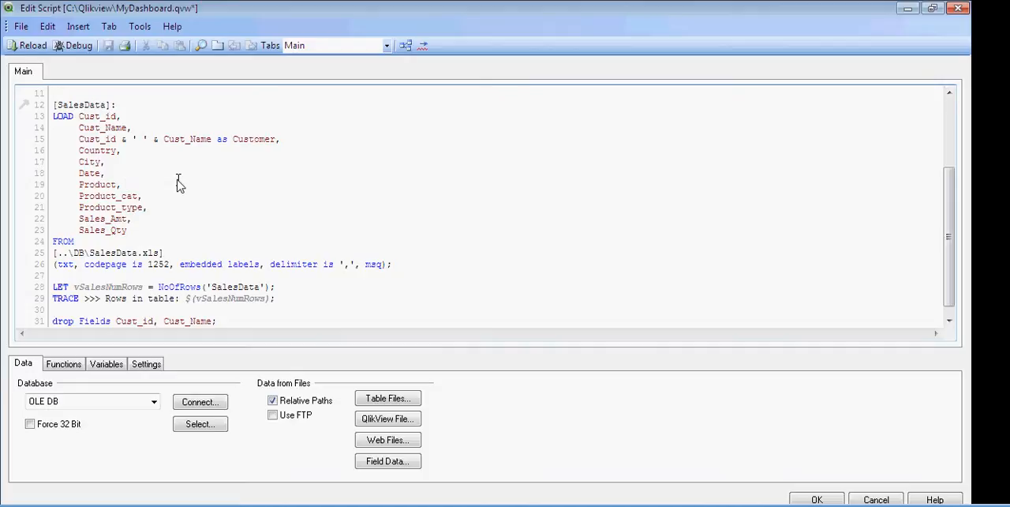
key("End")
key("Return")
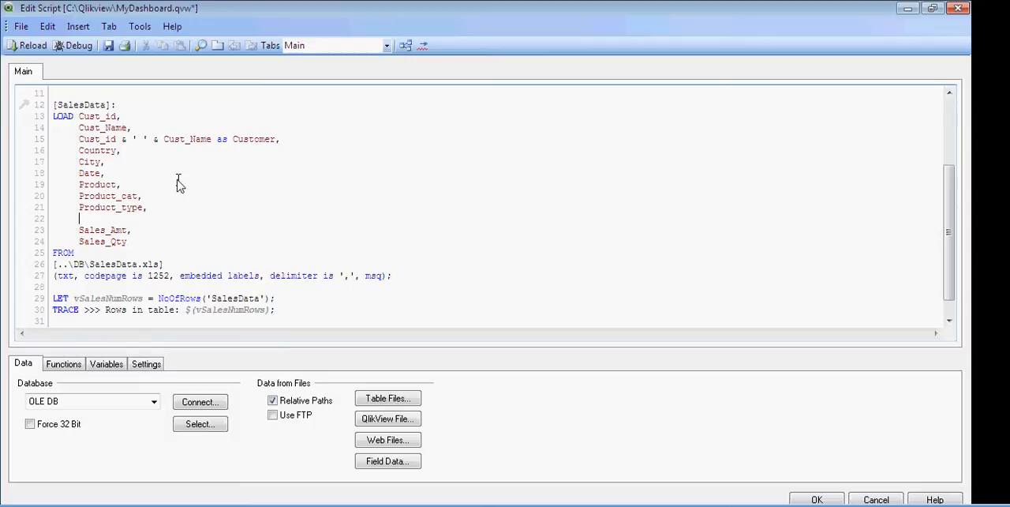
type("if")
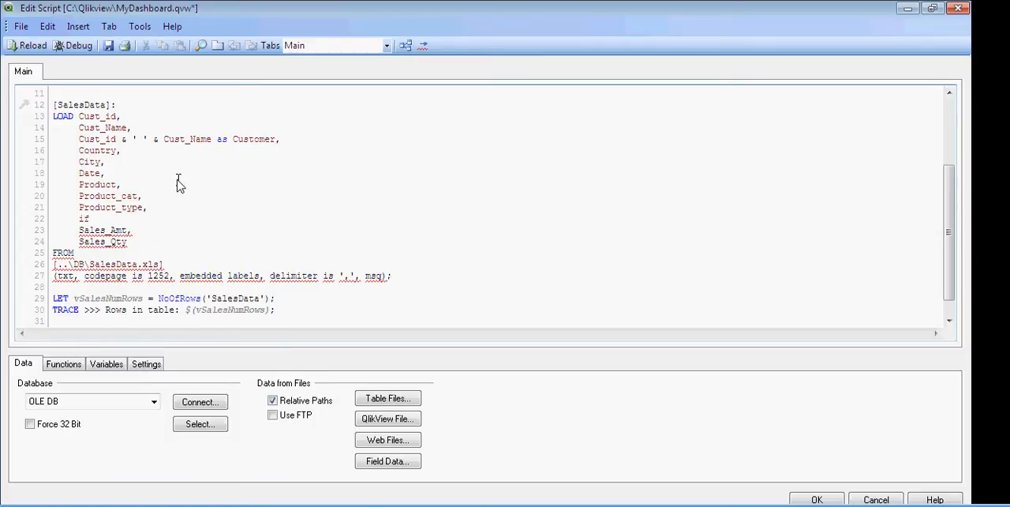
type("(")
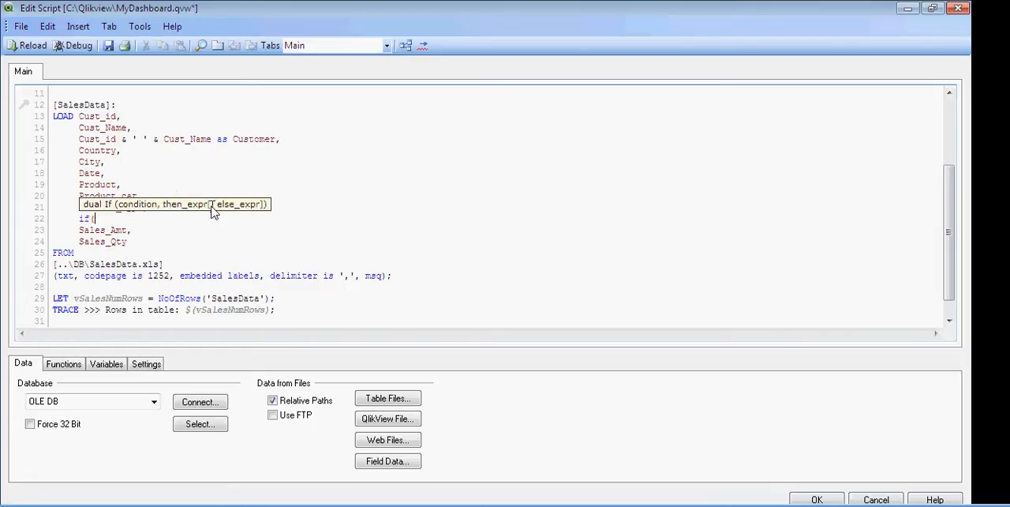
Fill in the if expression with the condition Country='US', the result 'USD' and an empty quoted else value, and close it
type("Country")
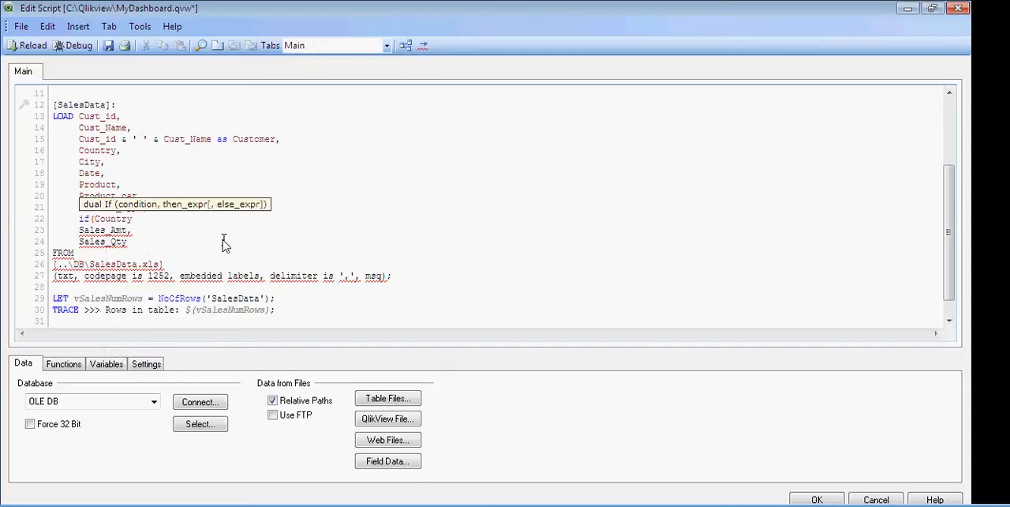
type("=")
type("''")
type("US")
type(",")
type("''")
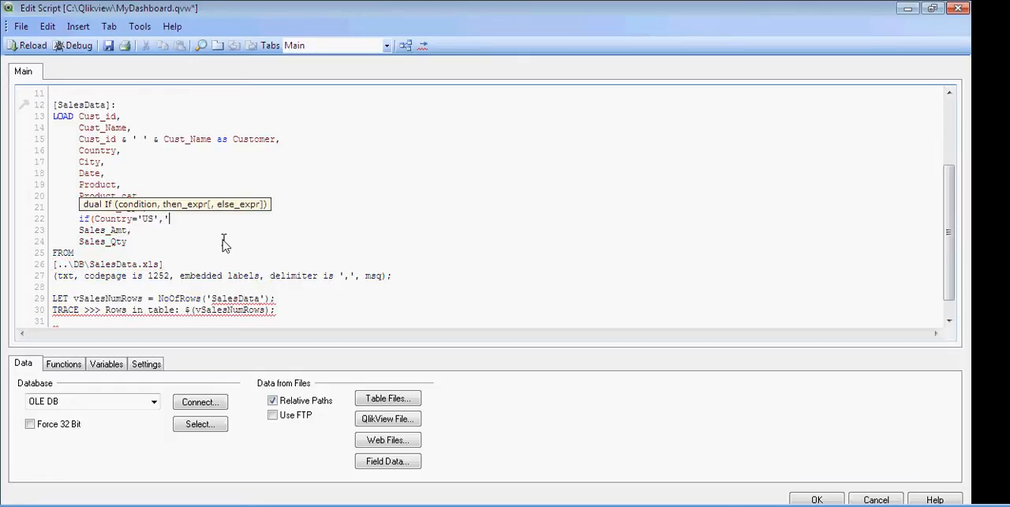
type("U")
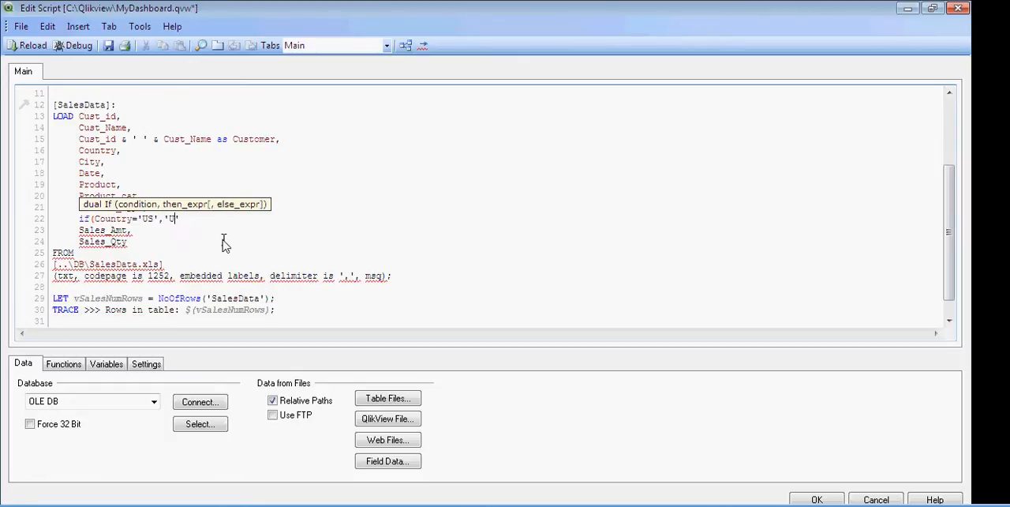
type("SD,''")
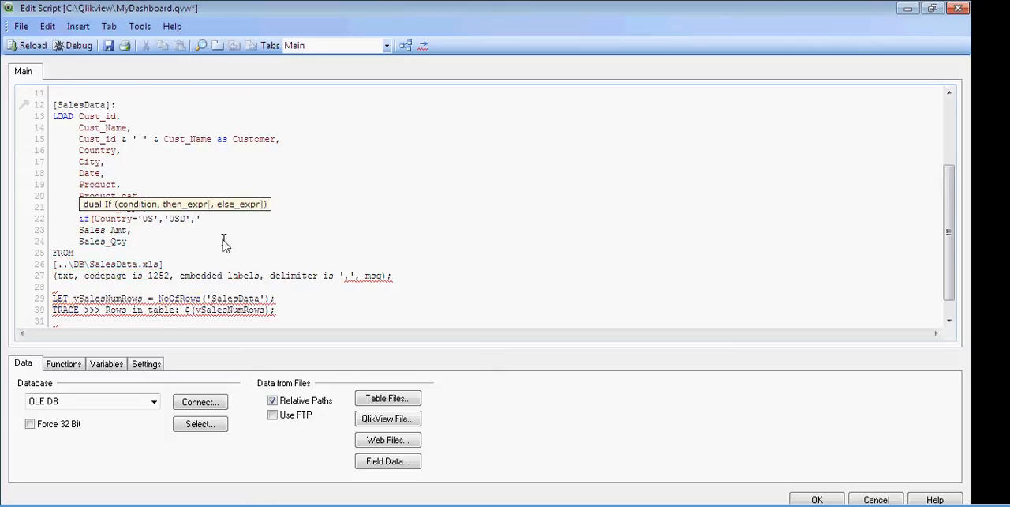
type(")")
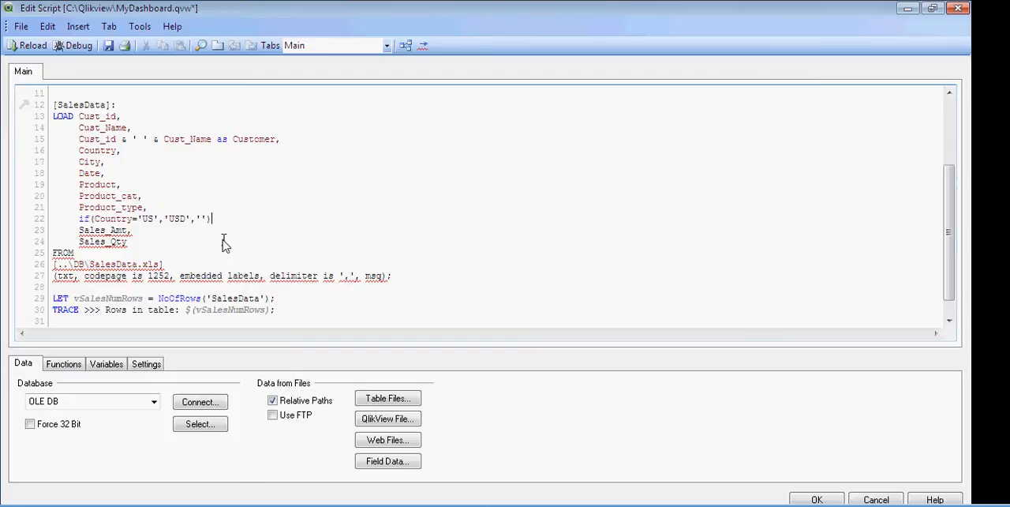
Enter GBP as the else value of the if expression and name the derived field with as Currency, including the trailing comma
key("Left")
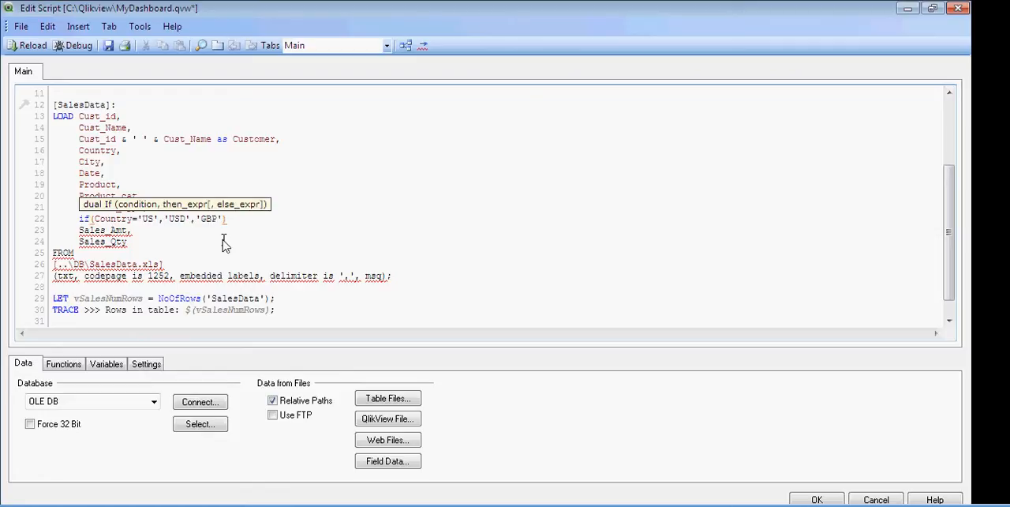
key("Right")
type("as C")
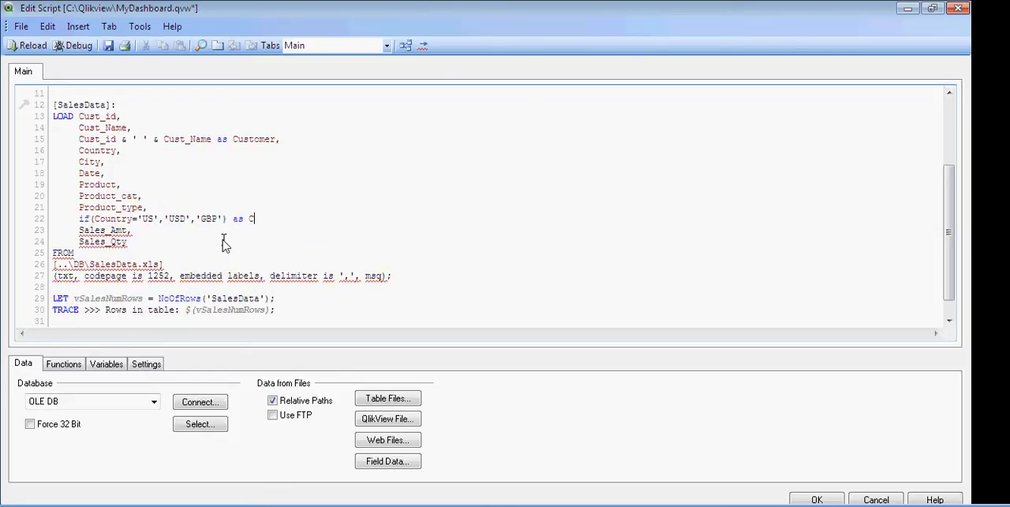
type("urrency,")
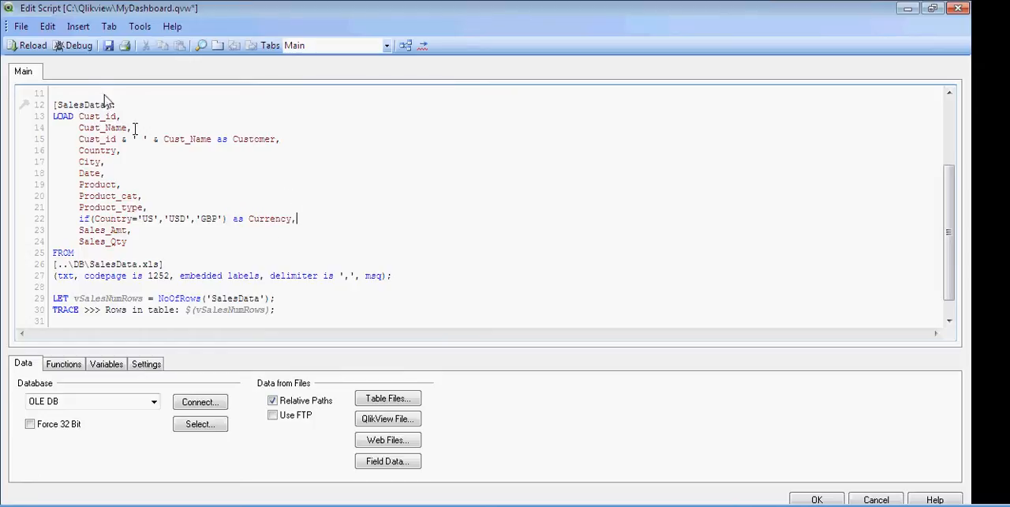
Save the script, reload the data and accept the sheet's field settings
left_click(105, 51)
left_click(28, 45)
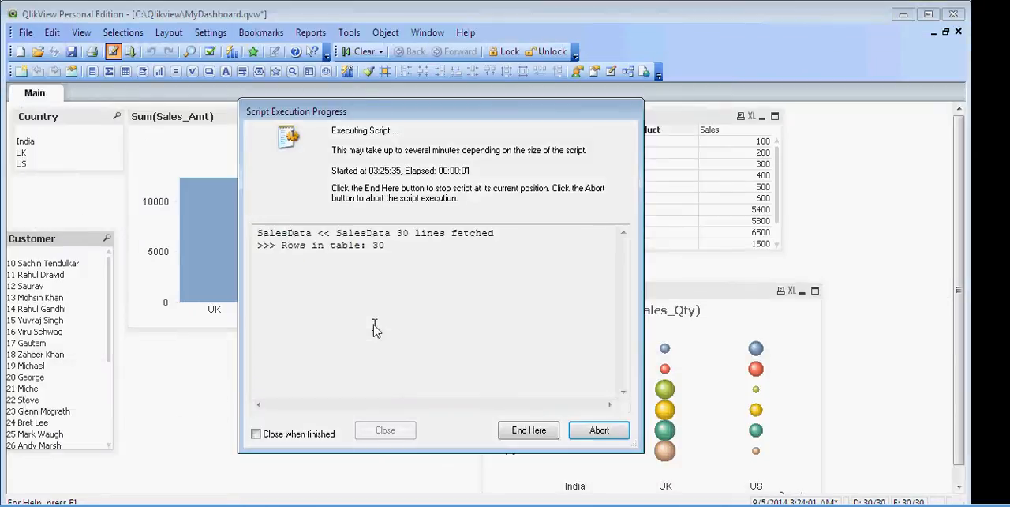
left_click(409, 434)
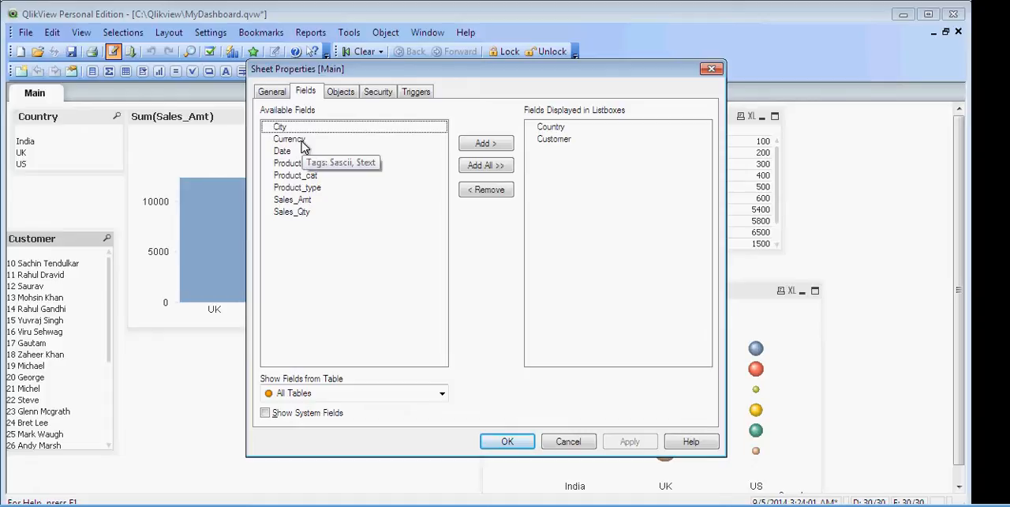
left_click(508, 442)
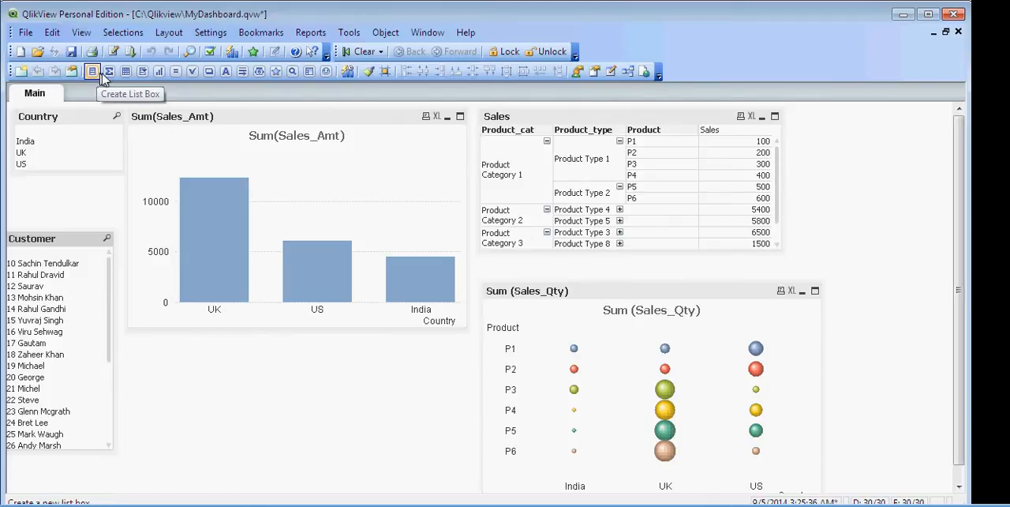
Create a straight table chart with the dimensions Currency and Country, and move Country ahead of Currency
left_click(159, 72)
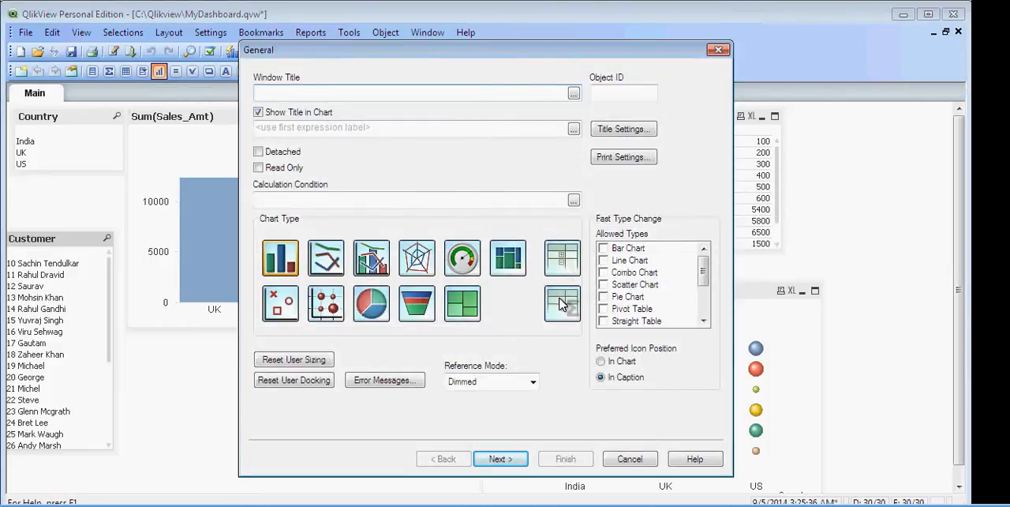
left_click(560, 301)
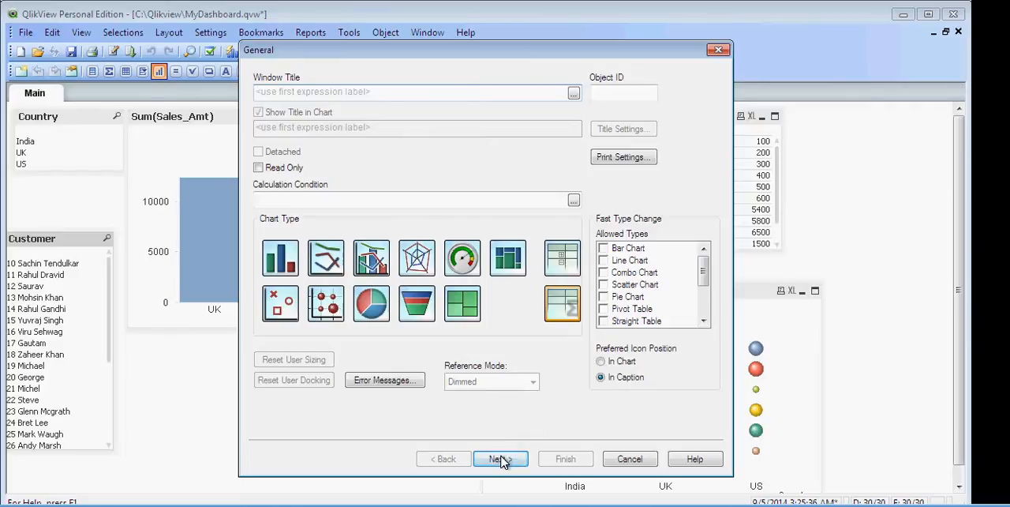
left_click(501, 459)
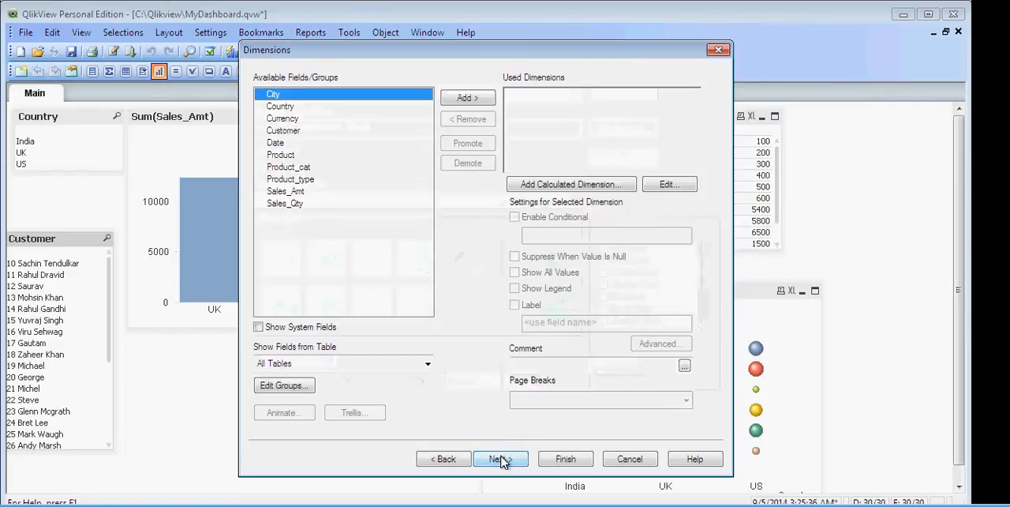
double_click(294, 120)
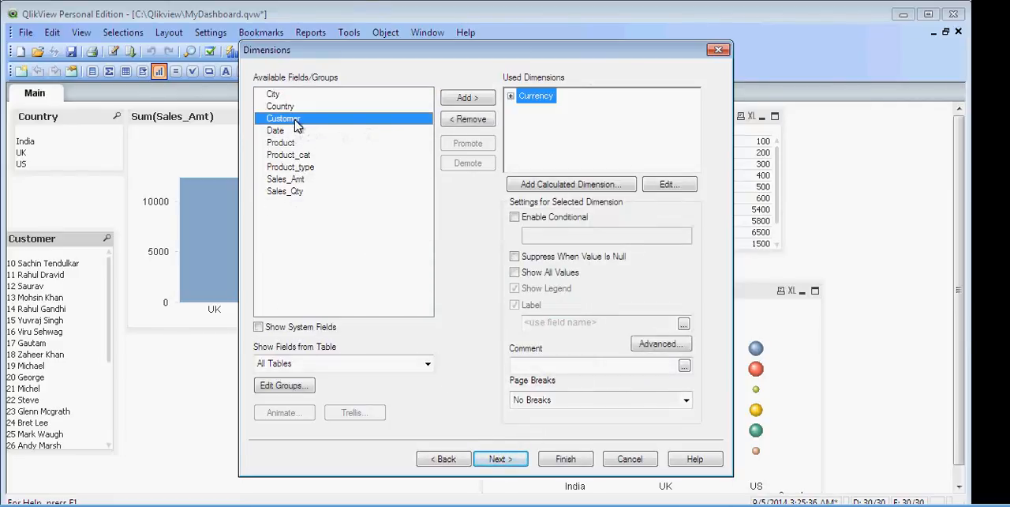
left_click(292, 110)
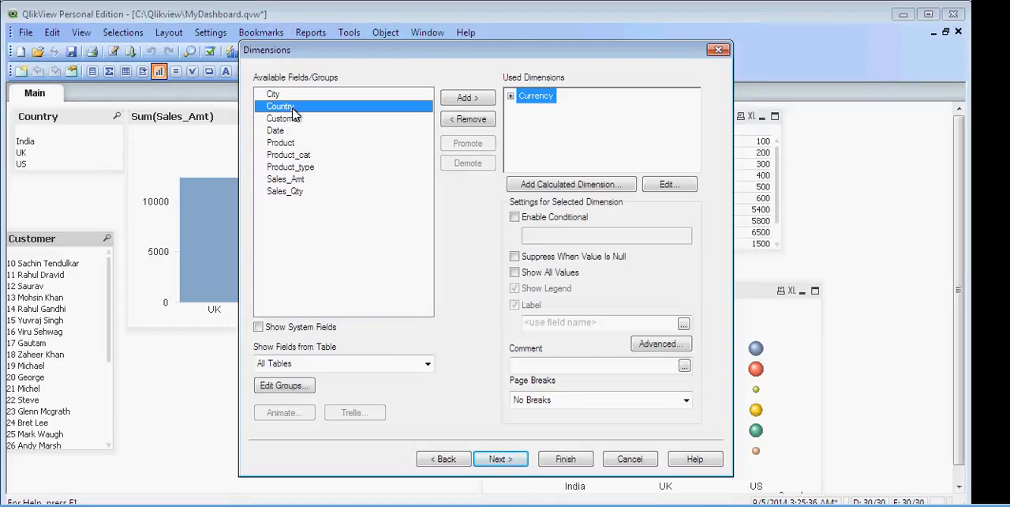
double_click(292, 111)
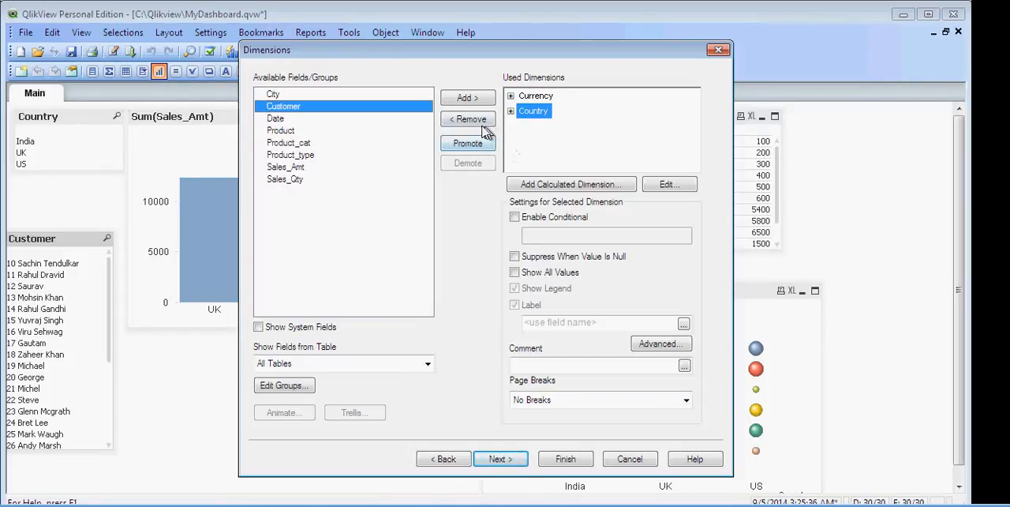
left_click(474, 143)
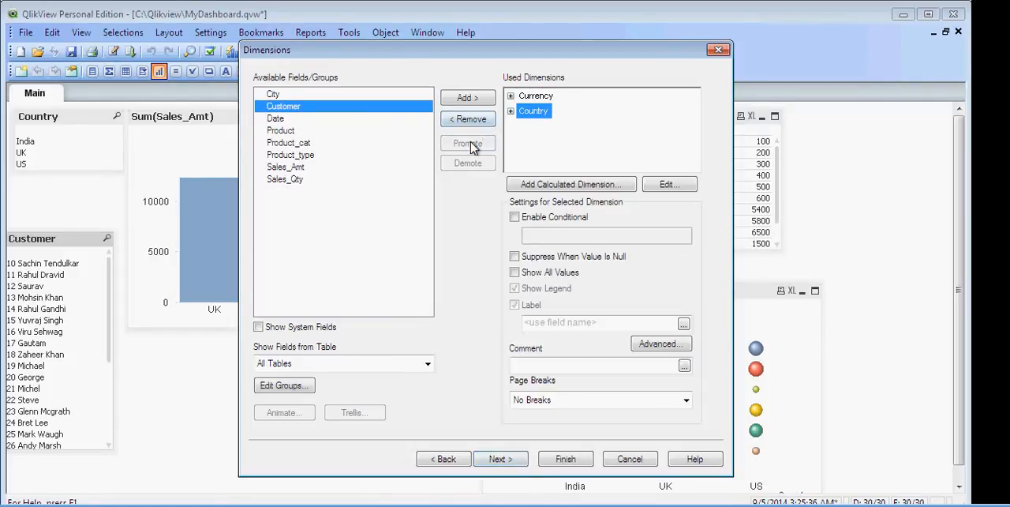
Add the expression Sum (Sales_Amt), finish the straight table and place it below the Sum(Sales_Amt) bar chart
left_click(507, 461)
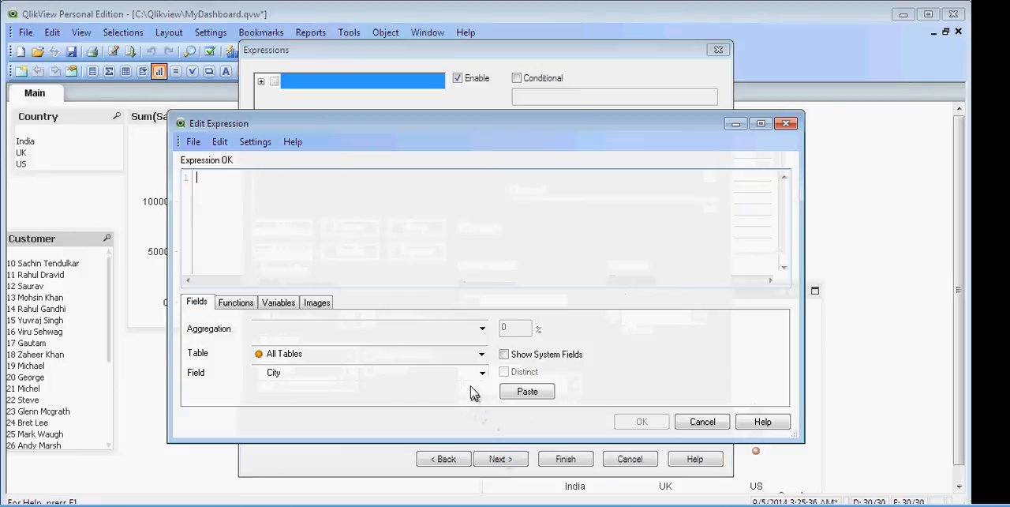
left_click(481, 328)
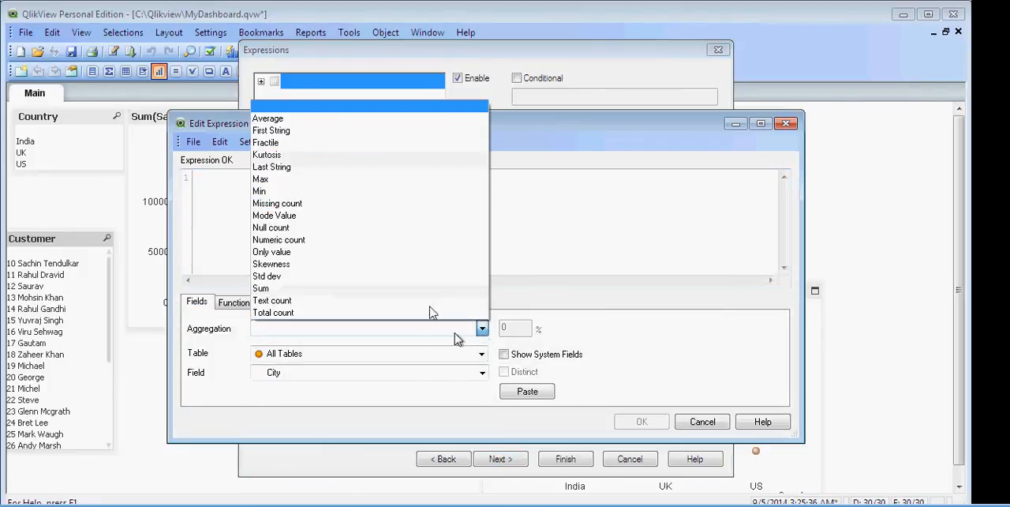
left_click(416, 298)
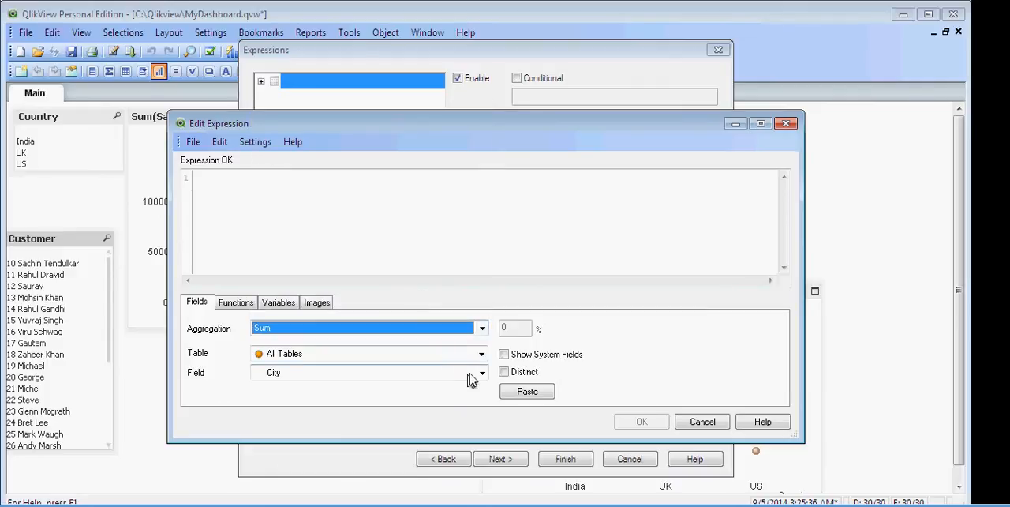
left_click(481, 372)
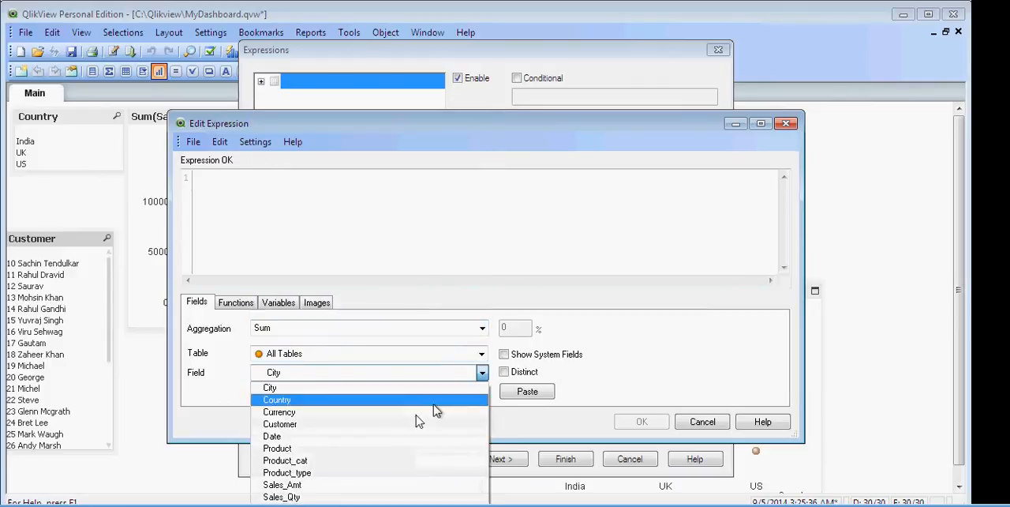
left_click(323, 485)
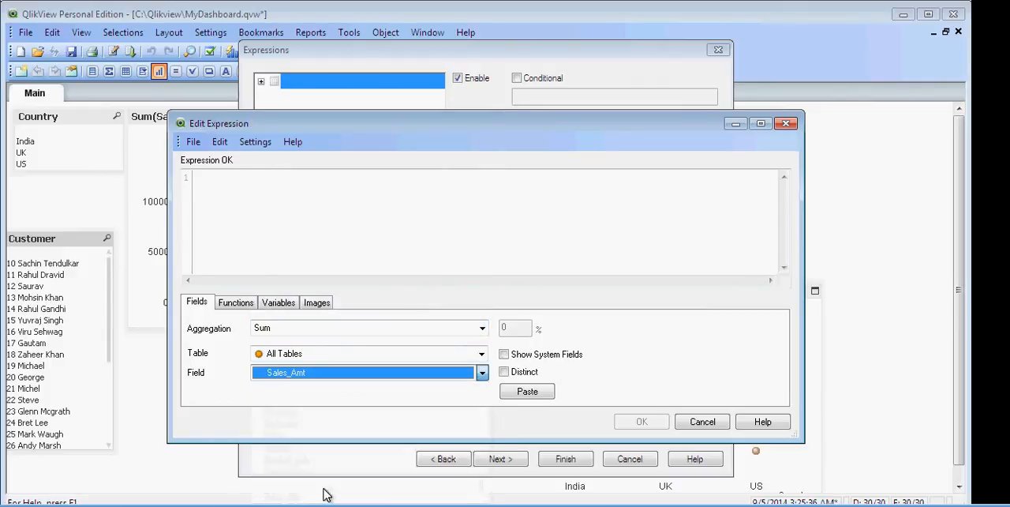
left_click(545, 394)
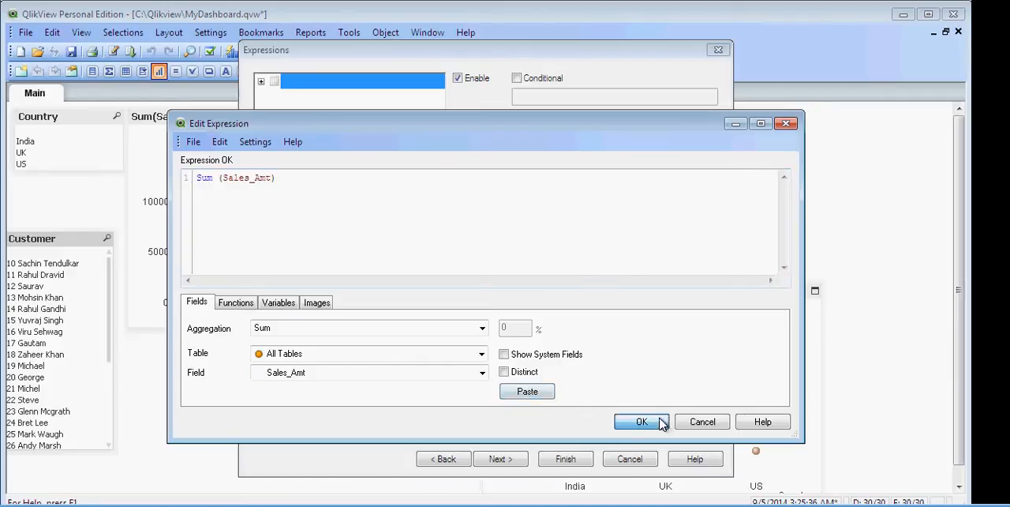
left_click(663, 421)
left_click(564, 459)
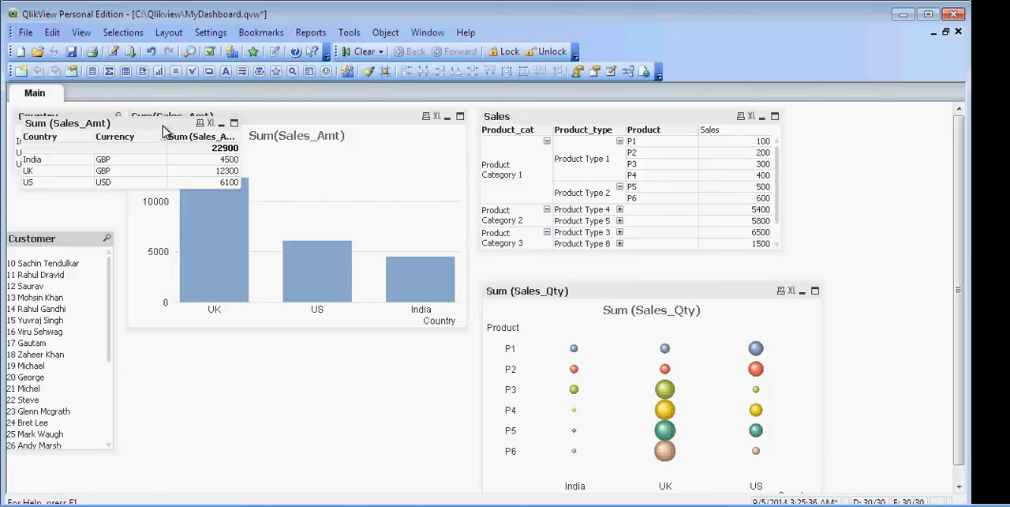
left_click_drag(174, 135, 279, 347)
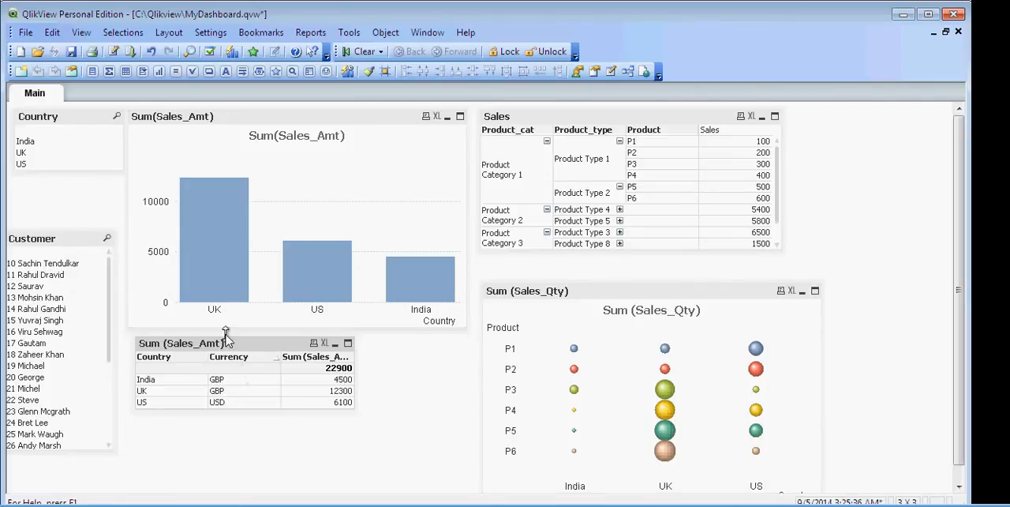
Reopen the load script and copy the expression if(Country='US','USD','GBP') from the Currency line
left_click(115, 57)
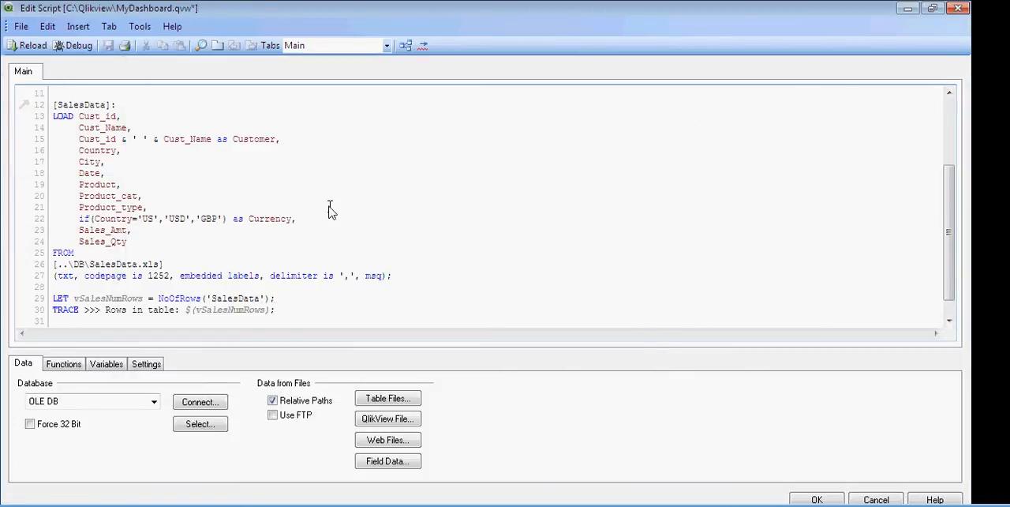
key("shift+Left")
key("shift+Left")
key("shift+Left")
key("shift+Left")
key("shift+Left")
key("shift+Left")
key("shift+Left")
key("shift+Left")
key("shift+Left")
key("shift+Left")
key("shift+Left")
key("shift+Left")
key("shift+Left")
key("shift+Left")
key("shift+Left")
key("shift+Left")
key("shift+Left")
key("shift+Left")
key("shift+Left")
key("shift+Left")
key("shift+Left")
key("shift+Left")
key("shift+Left")
key("shift+Left")
key("shift+Left")
key("shift+Left")
key("shift+Left")
key("shift+Left")
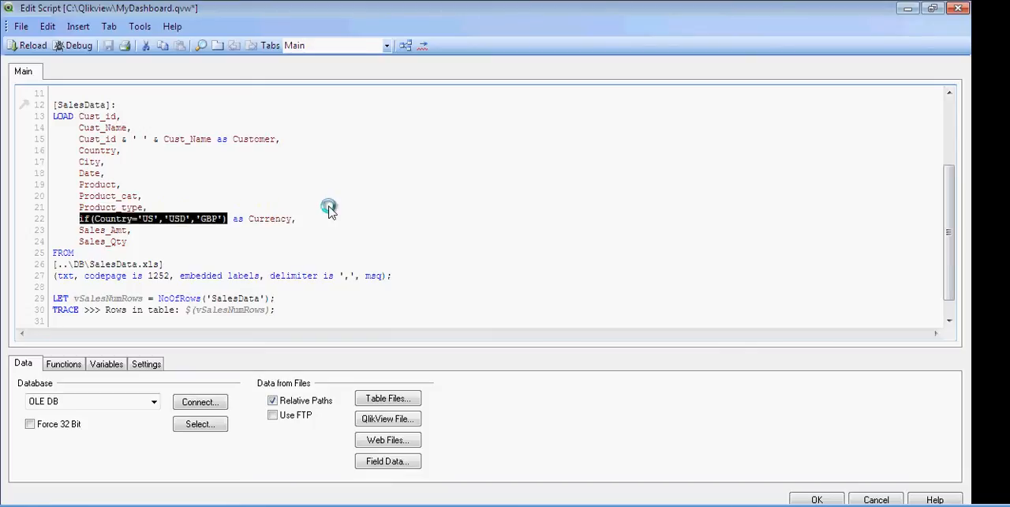
key("ctrl+c")
Insert the copied condition ahead of the existing one on the Currency line, removing its 'GBP' result and closing bracket and keeping it below Product_type
left_click(330, 210)
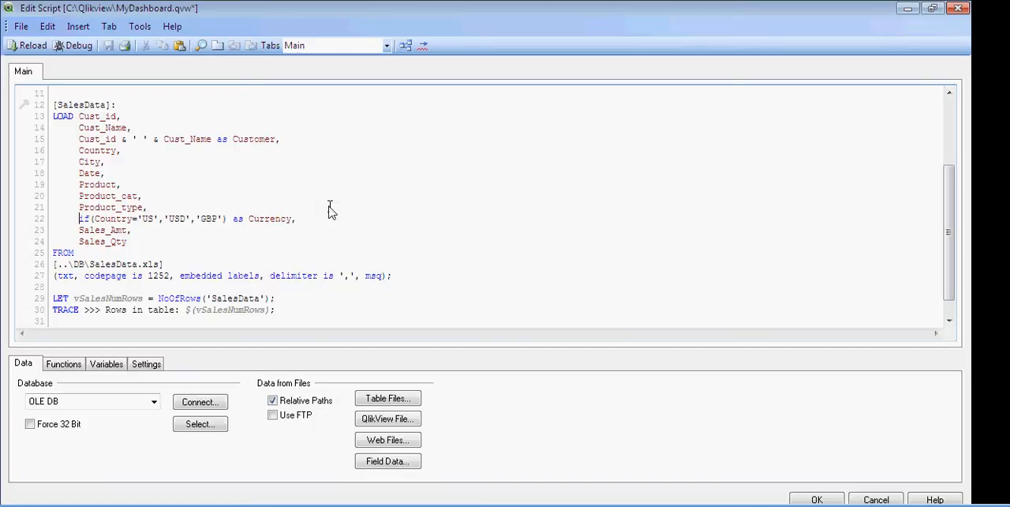
type("if(")
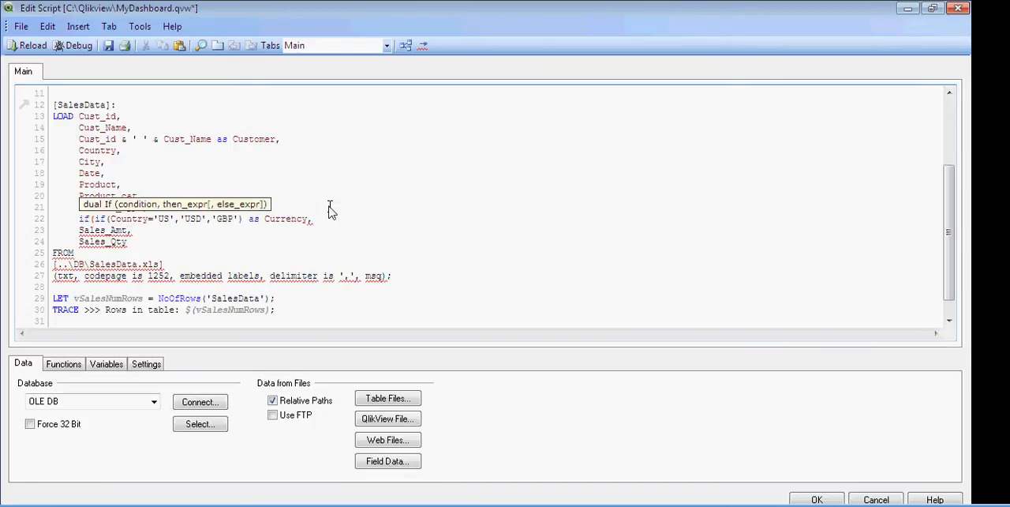
left_click(330, 209)
key("BackSpace")
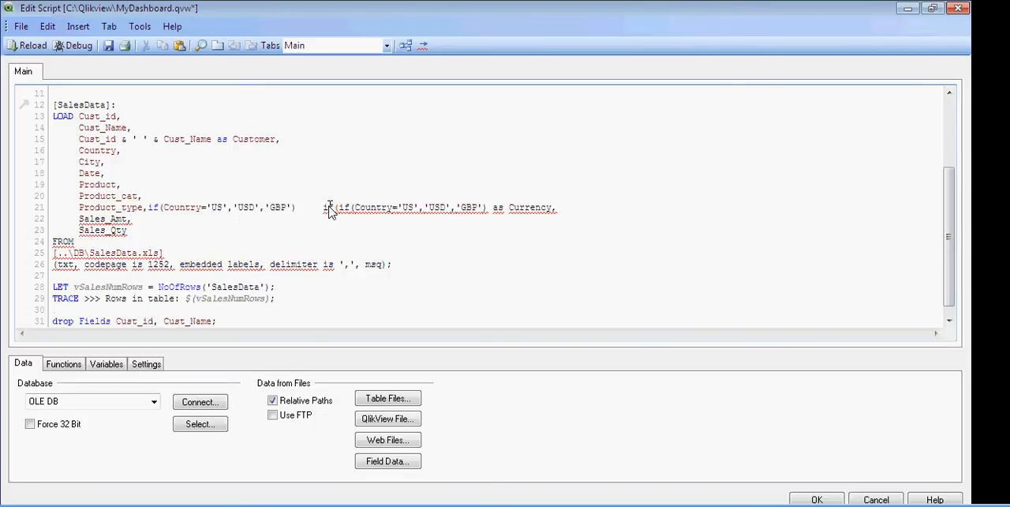
key("BackSpace")
key("BackSpace")
key("BackSpace")
key("BackSpace")
key("BackSpace")
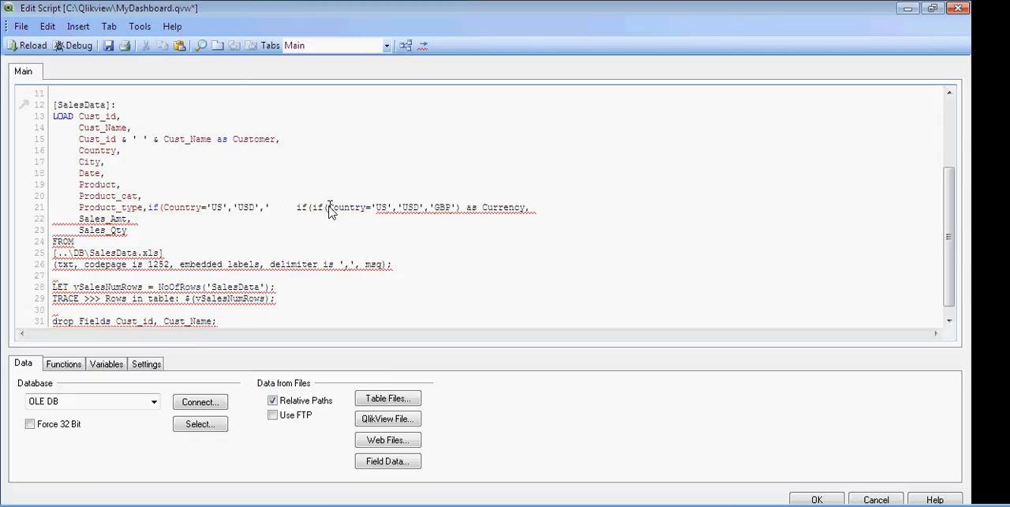
key("BackSpace")
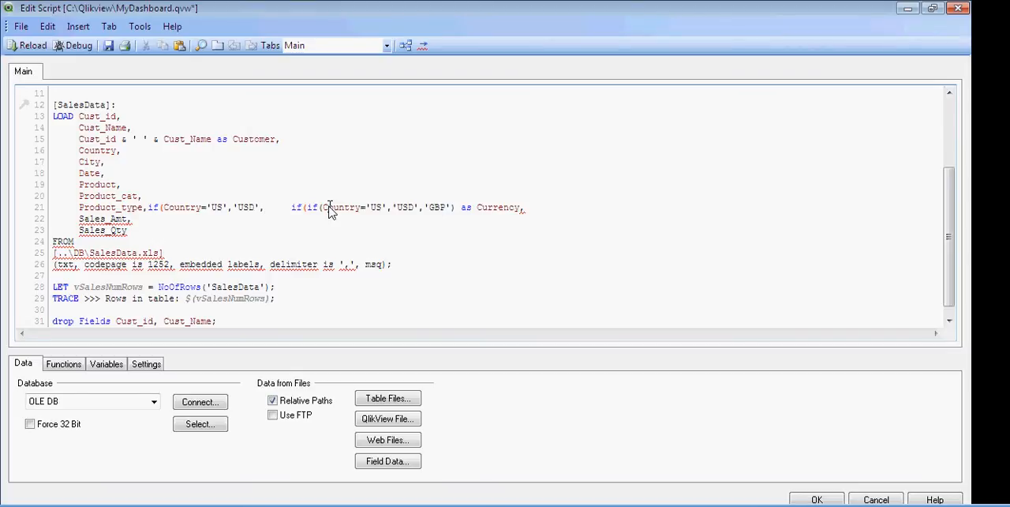
type("'")
key("BackSpace")
left_click(148, 209)
key("Return")
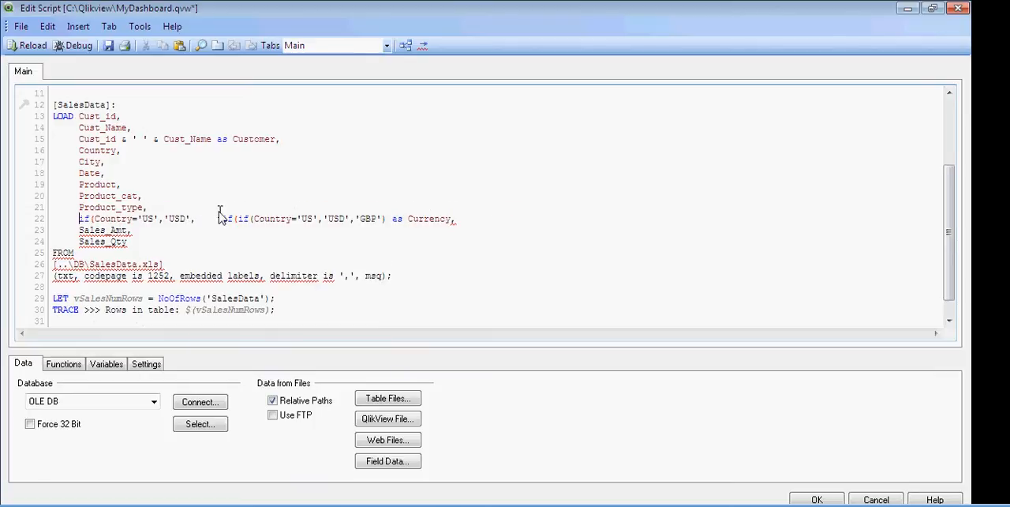
Remove the extra if and spaces between the two conditions so the inner one directly follows 'USD', inside an opening bracket
left_click(237, 220)
key("Left")
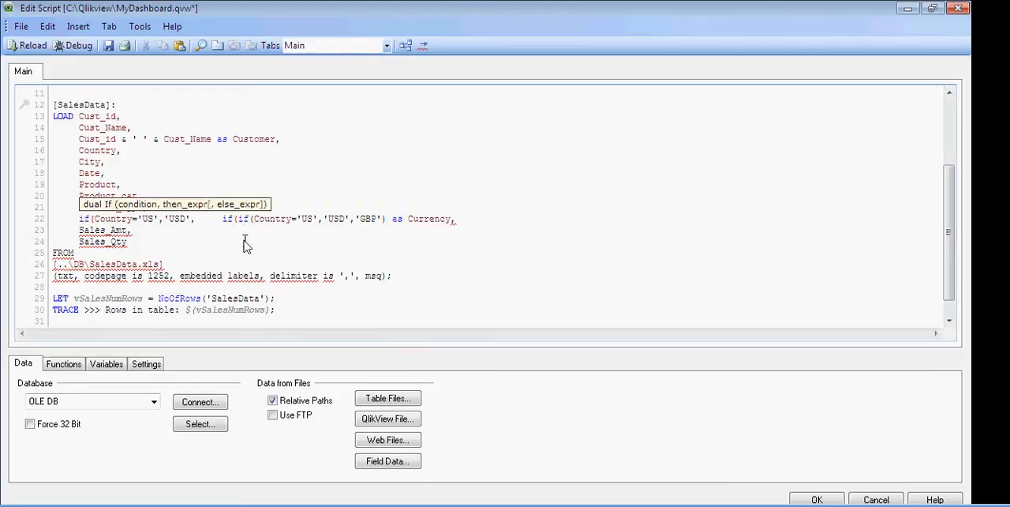
key("BackSpace")
key("BackSpace")
key("BackSpace")
key("BackSpace")
key("BackSpace")
key("BackSpace")
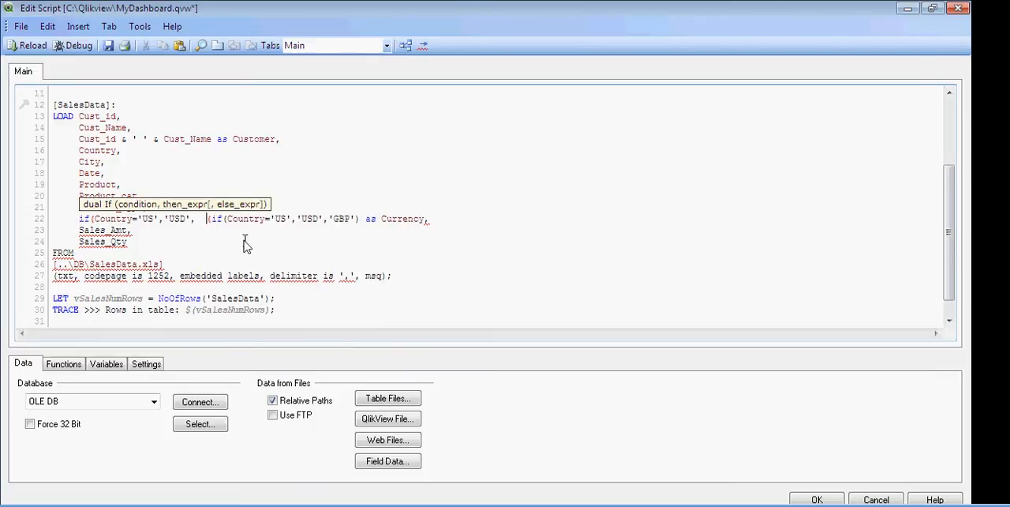
key("BackSpace")
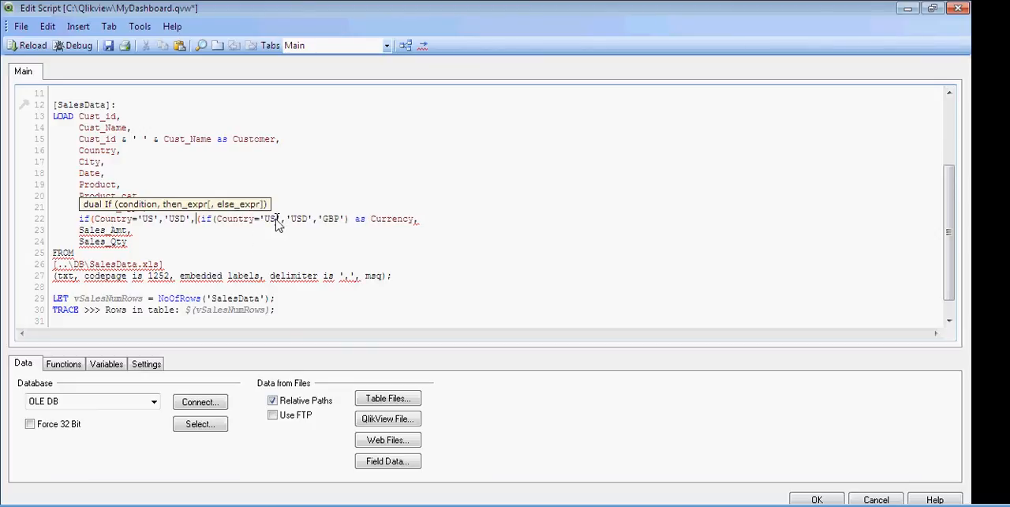
Change the inner Currency condition to Country='UK' with the results 'GBP' and 'INR', and add a closing bracket
left_click(277, 219)
key("BackSpace")
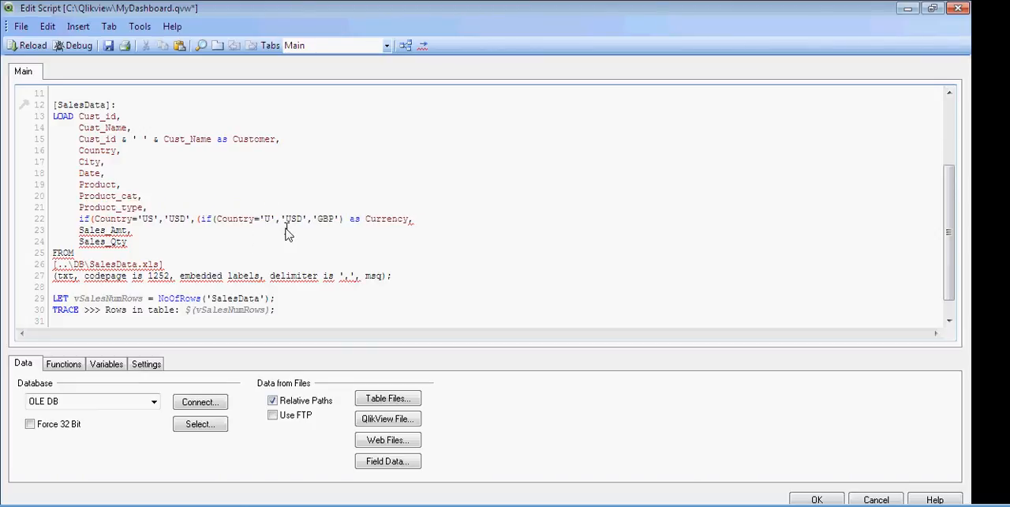
type("K")
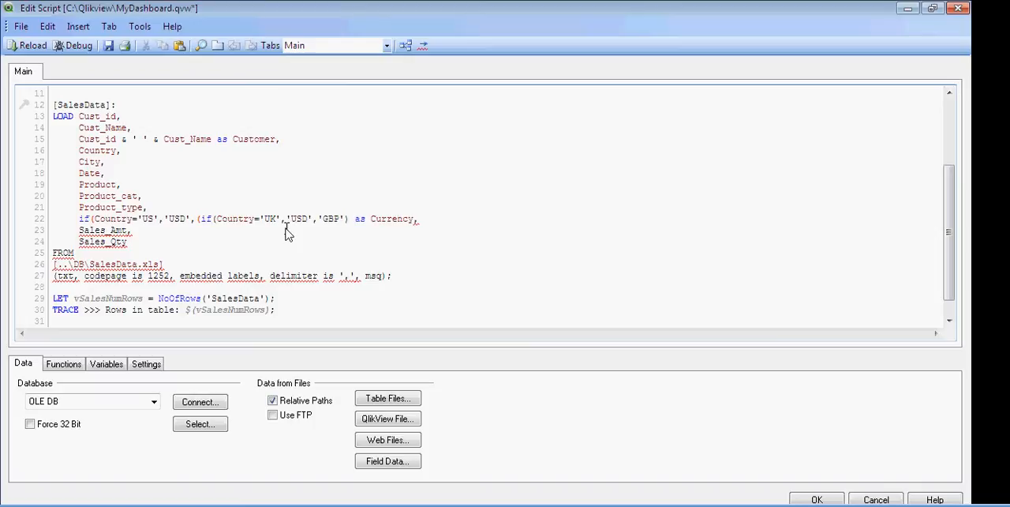
key("shift+Right")
type("GBP")
key("shift+Right")
key("shift+Right")
key("shift+Right")
type("INR")
left_click(349, 220)
type(")")
Try to save the script and reload the data, closing the script messages and cancelling the sheet's field settings
left_click(109, 46)
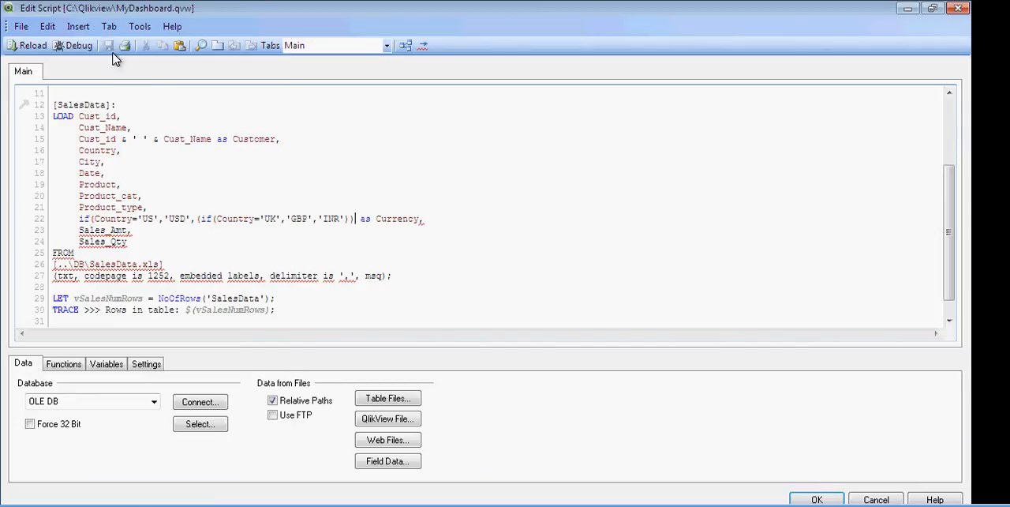
left_click(35, 47)
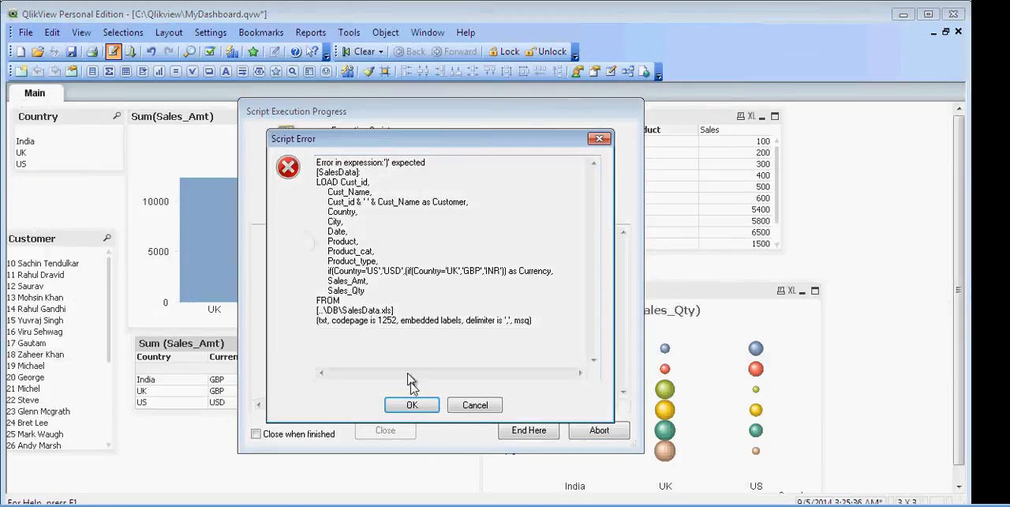
left_click(418, 404)
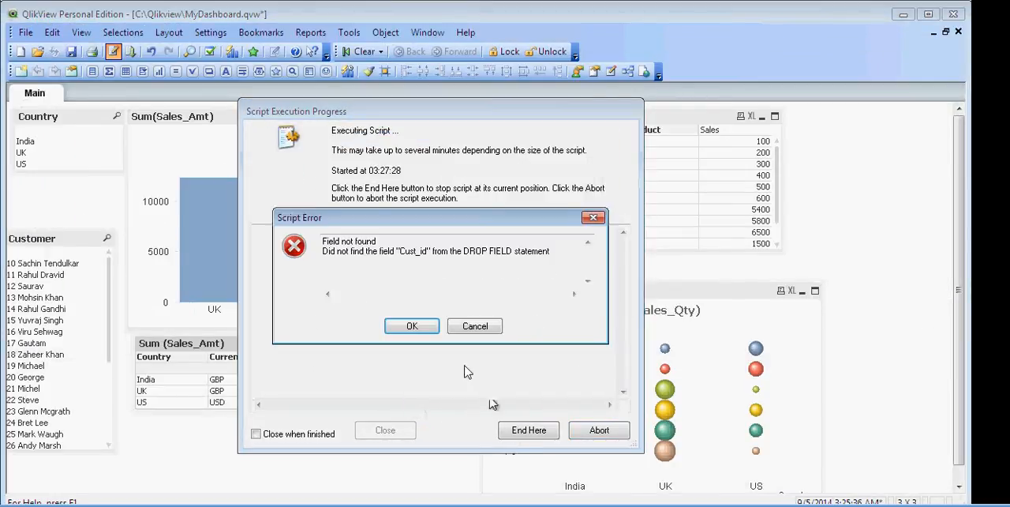
left_click(408, 326)
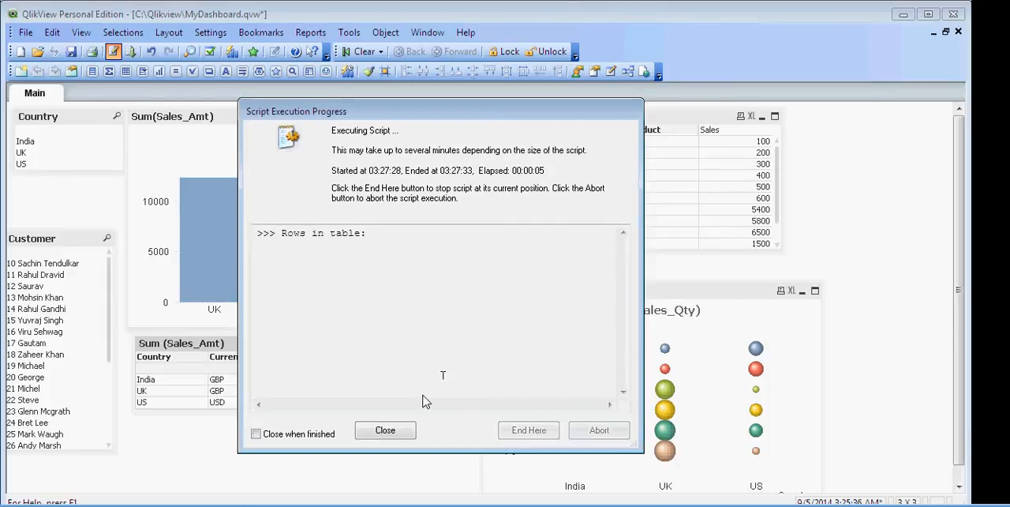
left_click(386, 432)
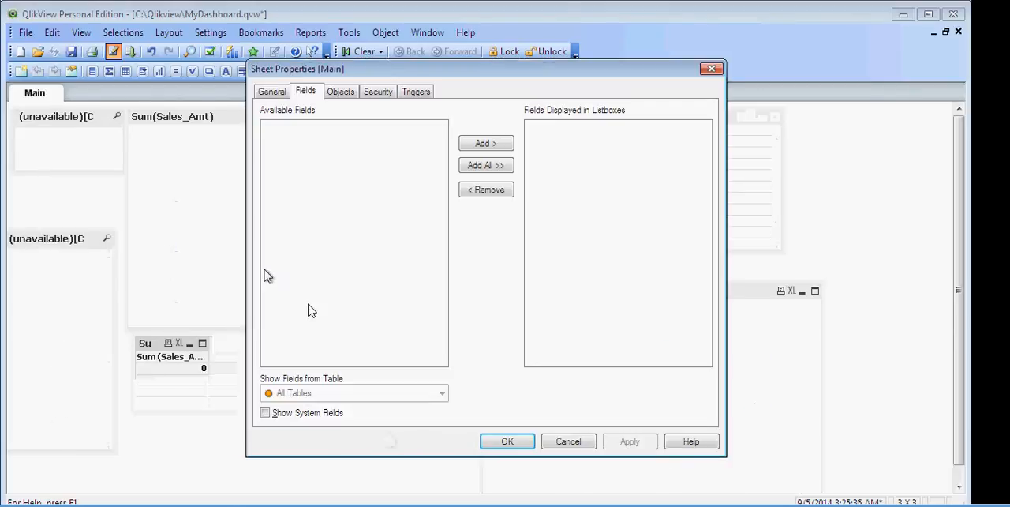
left_click(545, 442)
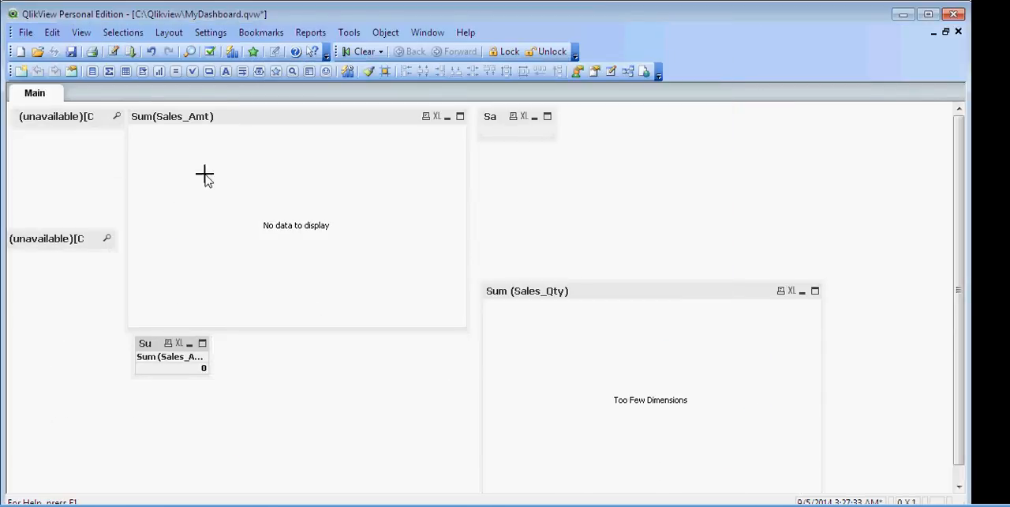
Reopen the load script and add another closing bracket after 'INR' in the nested Currency condition
left_click(116, 53)
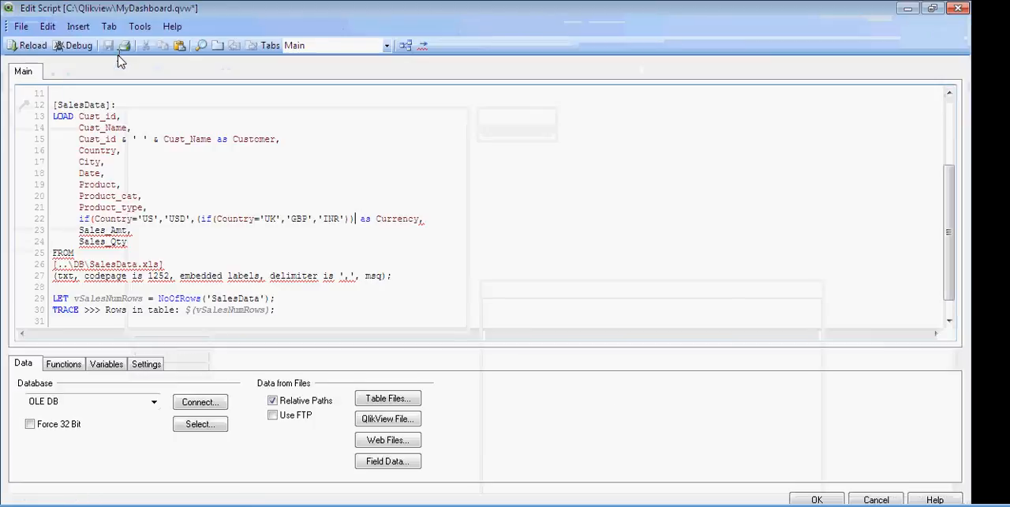
left_click(92, 219)
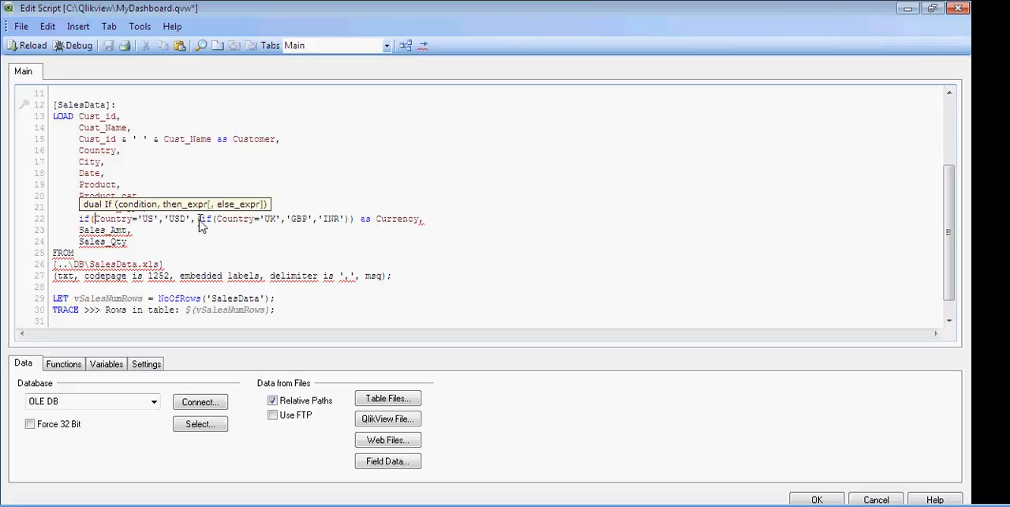
left_click(355, 222)
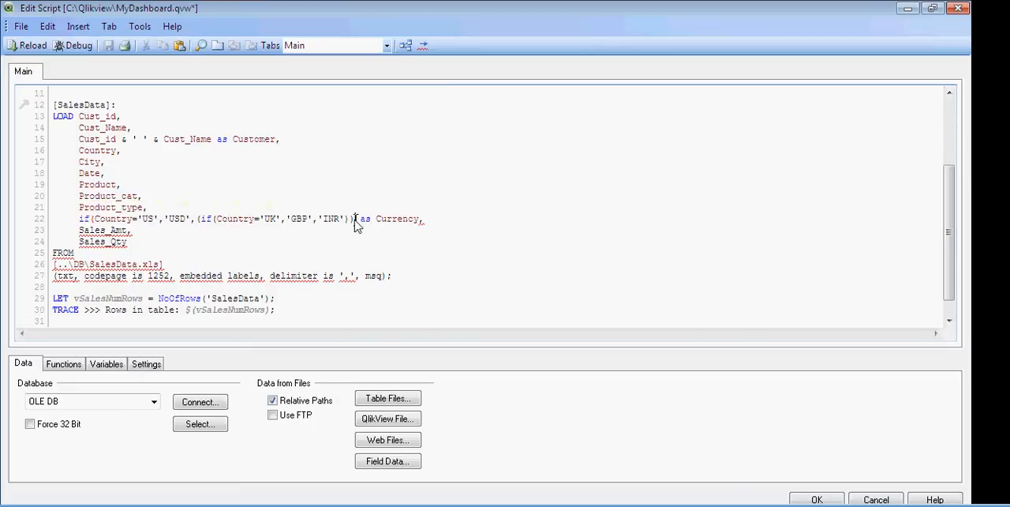
type(")")
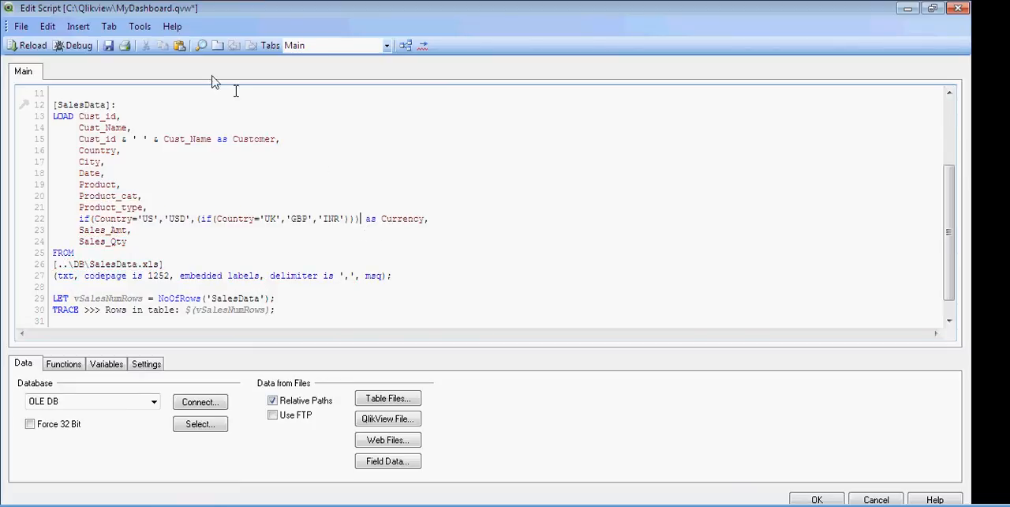
Save the corrected script, reload the data and accept the sheet's field settings
left_click(108, 45)
left_click(32, 46)
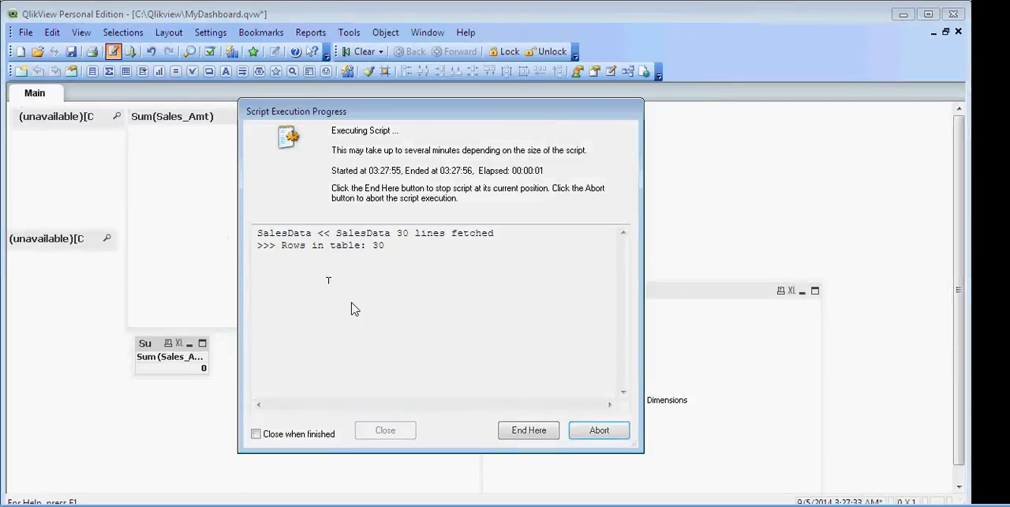
left_click(385, 430)
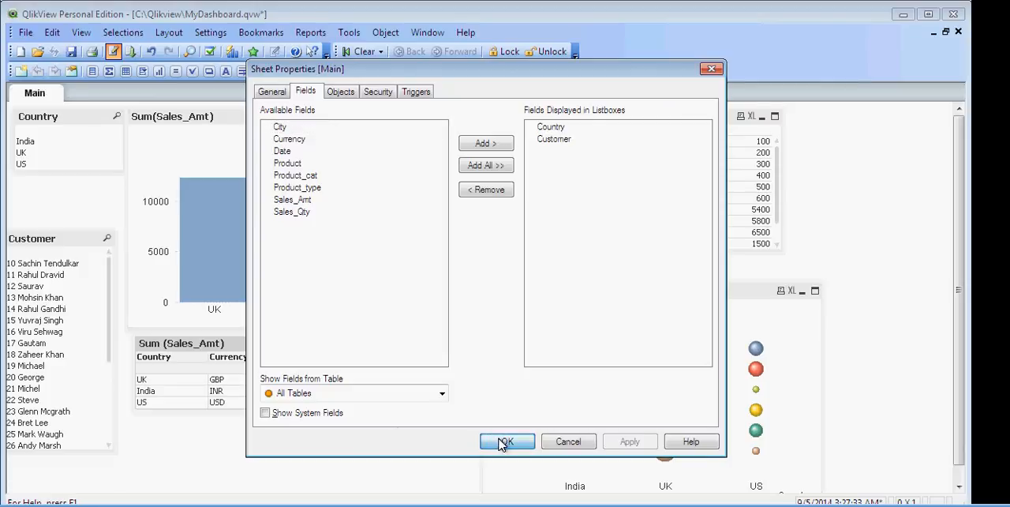
left_click(500, 440)
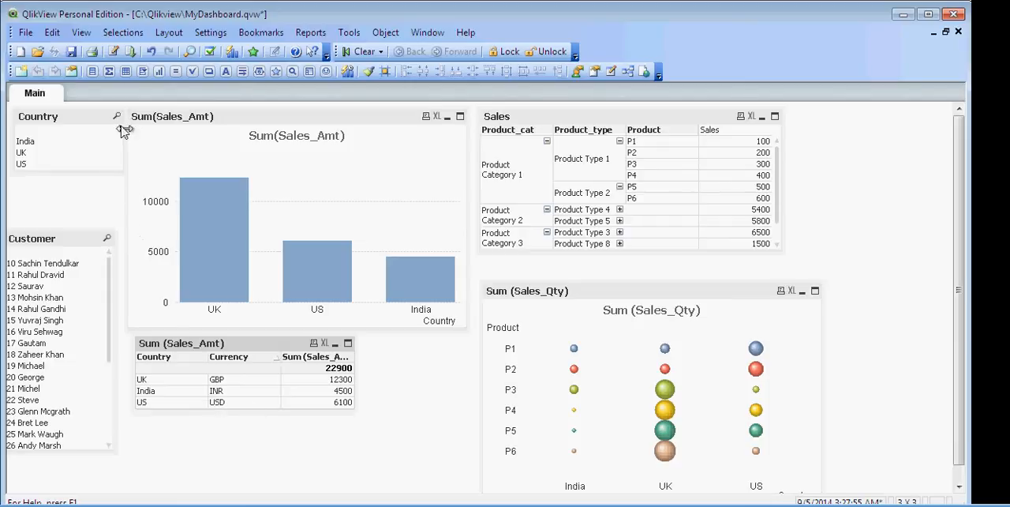
Reopen the load script and look at the list of all available script functions
left_click(113, 51)
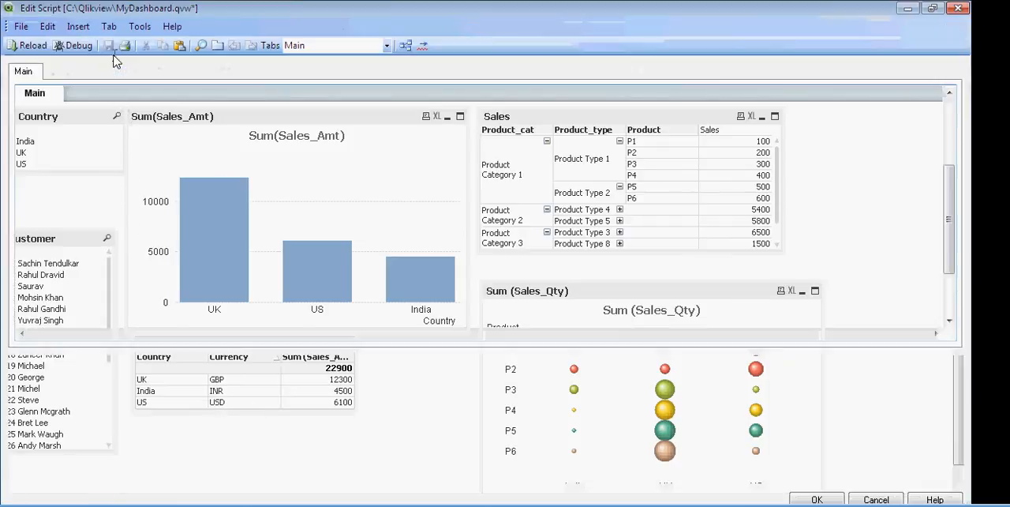
left_click(360, 220)
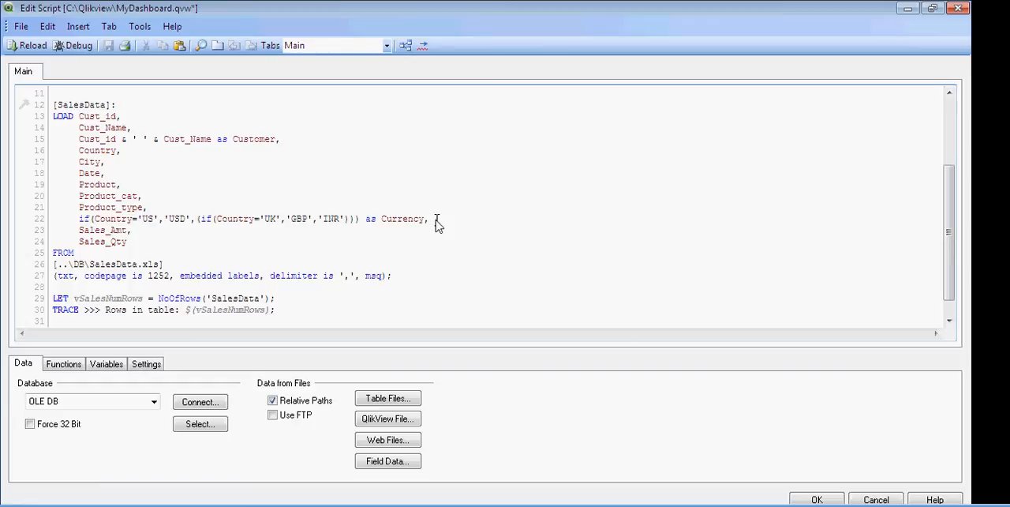
left_click(67, 365)
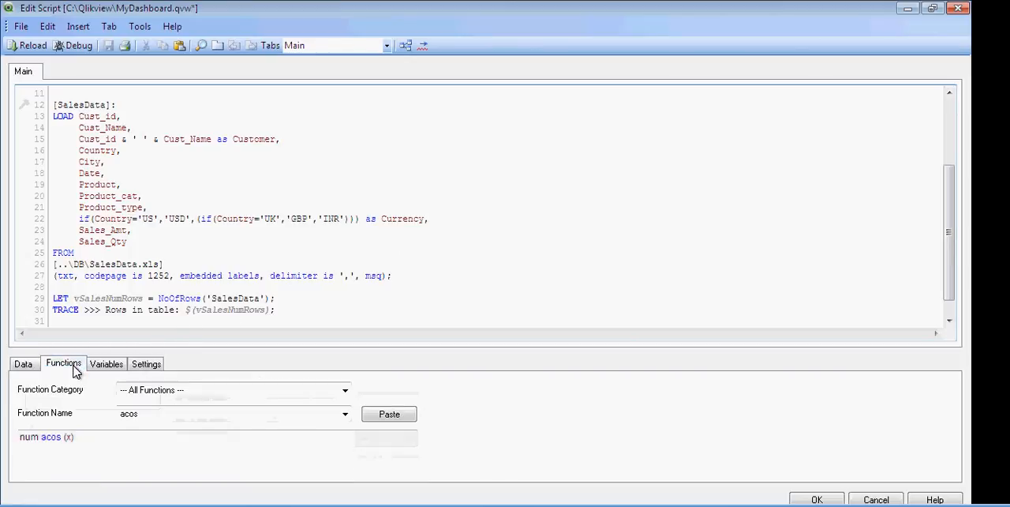
left_click(156, 418)
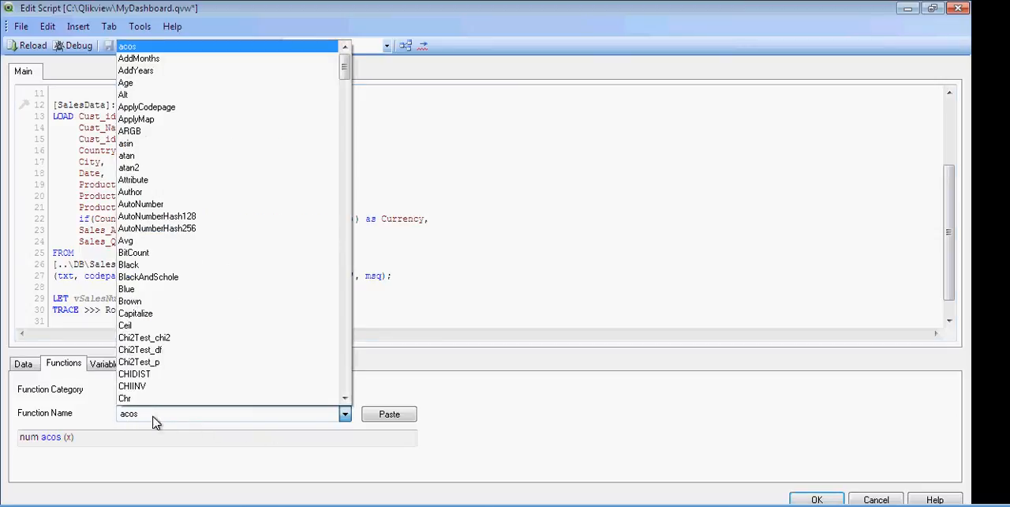
left_click(155, 420)
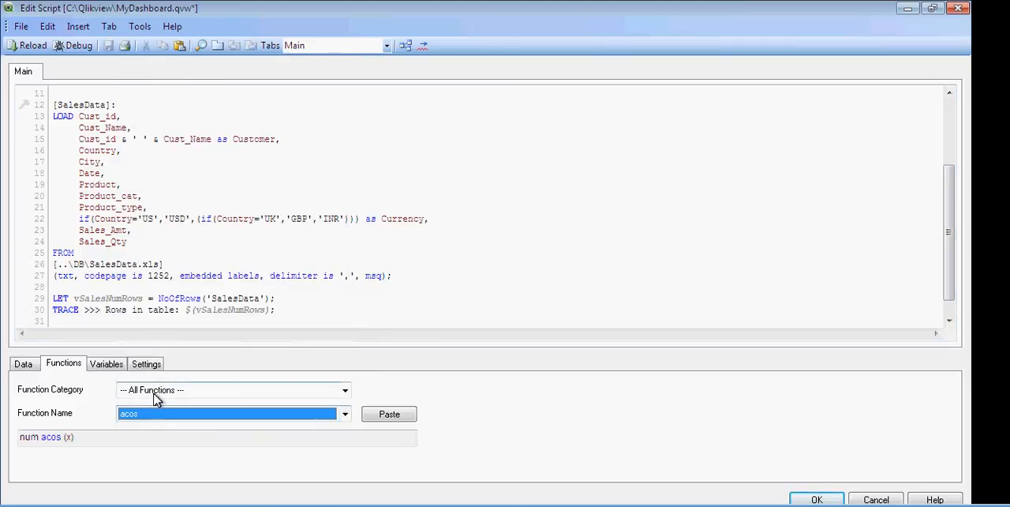
Add an empty line below Date in the SalesData load statement, trying the entry year and removing it
left_click(113, 174)
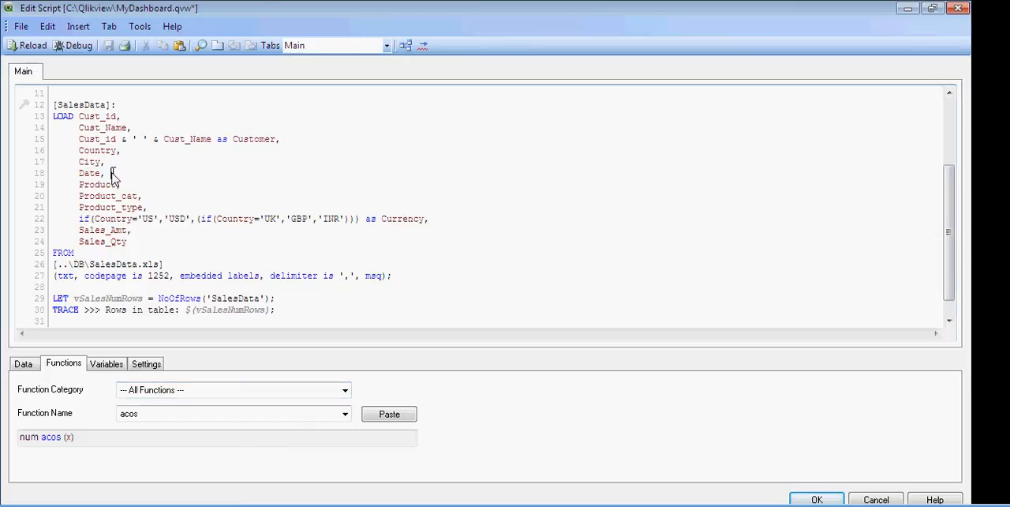
key("Return")
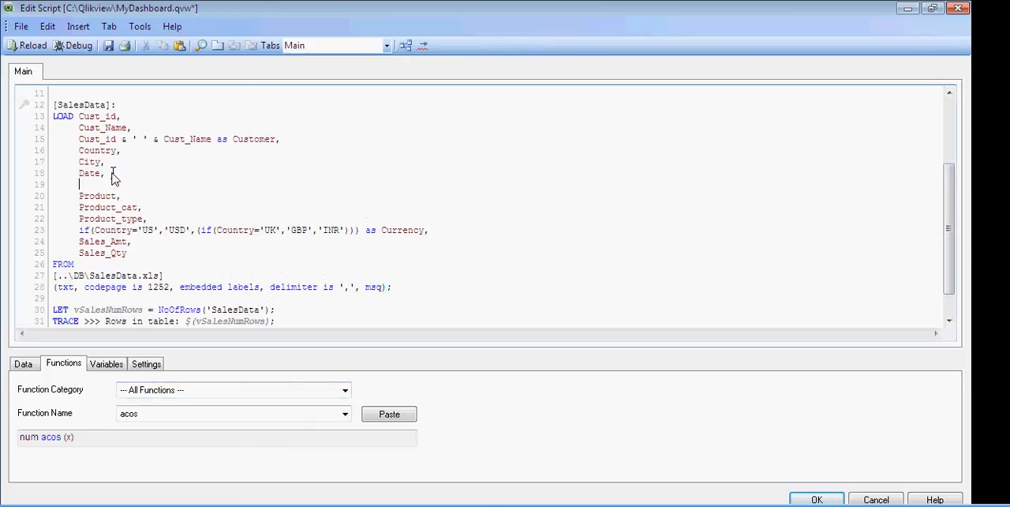
type("year")
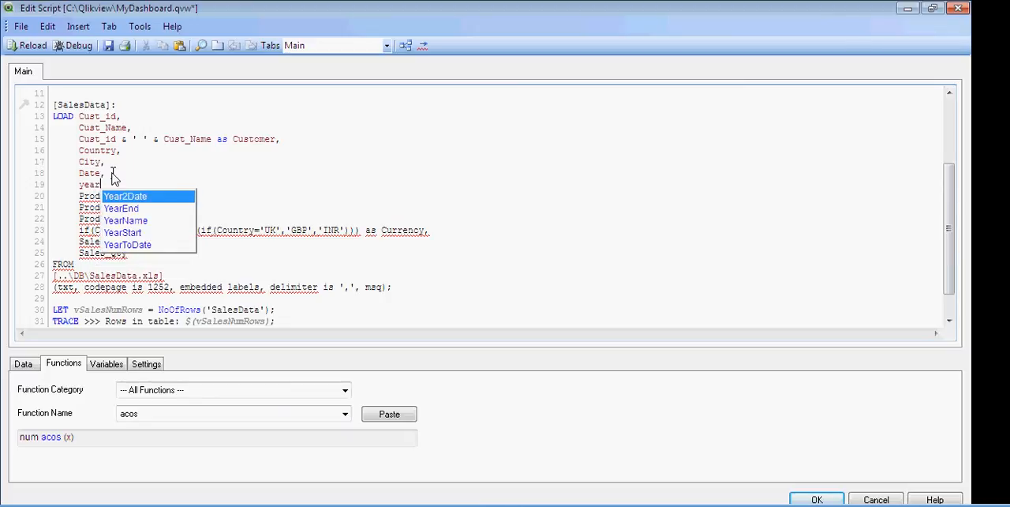
key("BackSpace")
key("BackSpace")
key("BackSpace")
key("BackSpace")
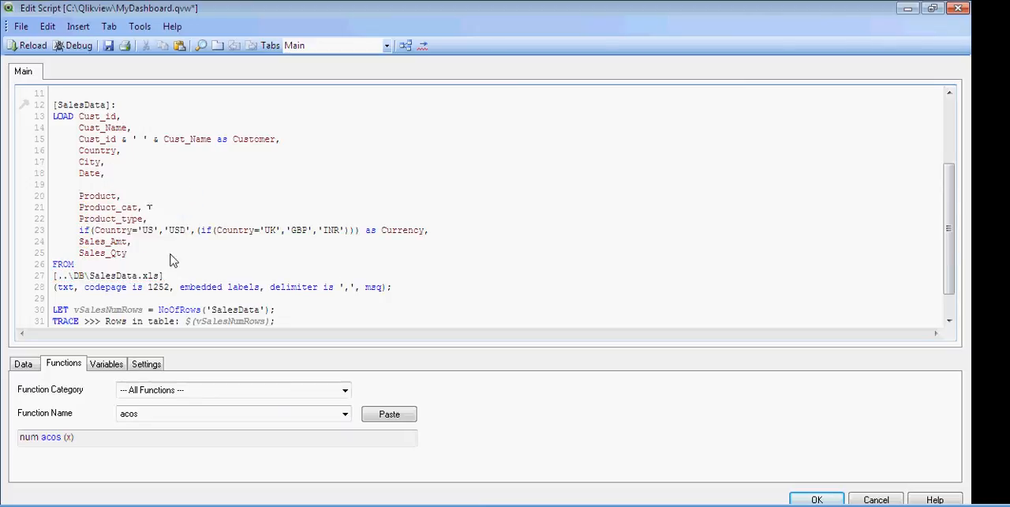
Find the Year function among the Date and Time functions and insert it on the empty line below Date
left_click(229, 394)
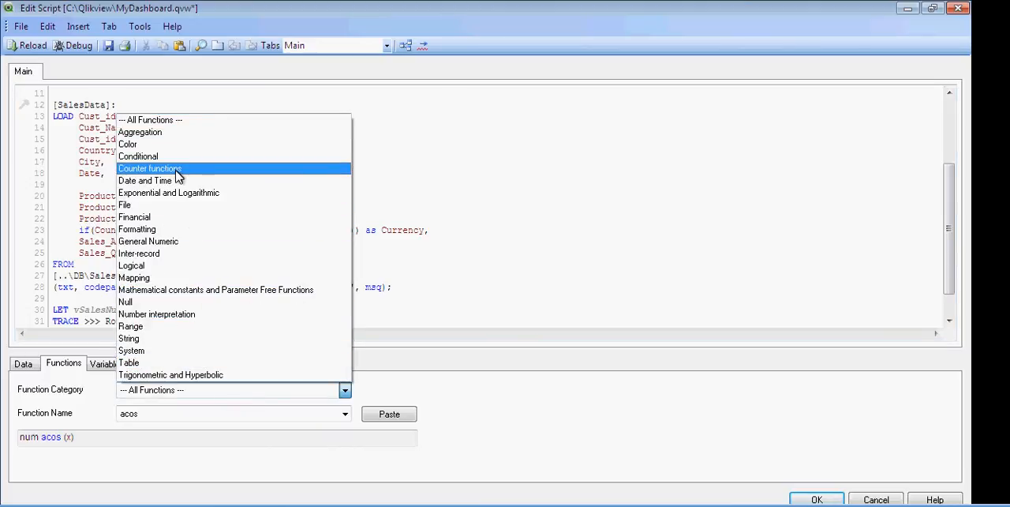
left_click(173, 180)
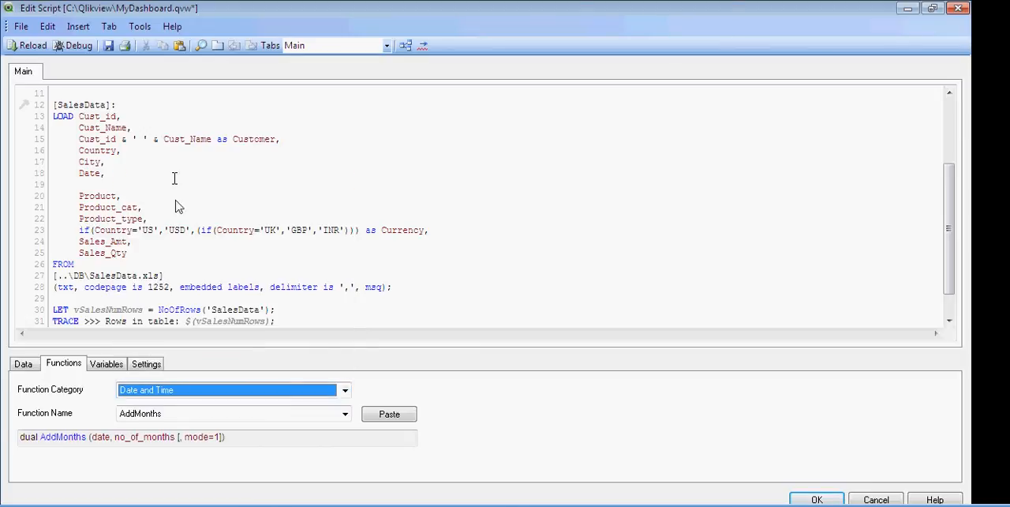
left_click(261, 424)
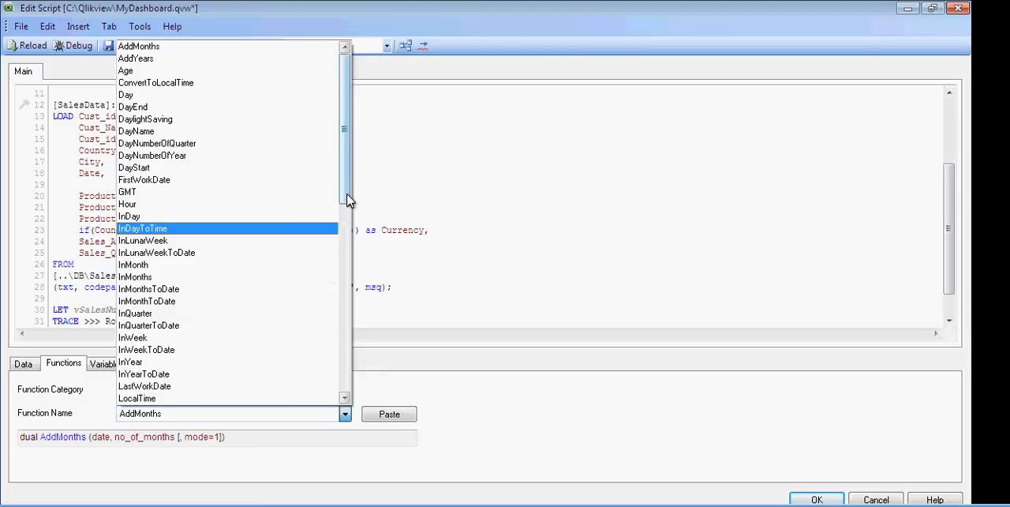
left_click_drag(349, 199, 343, 406)
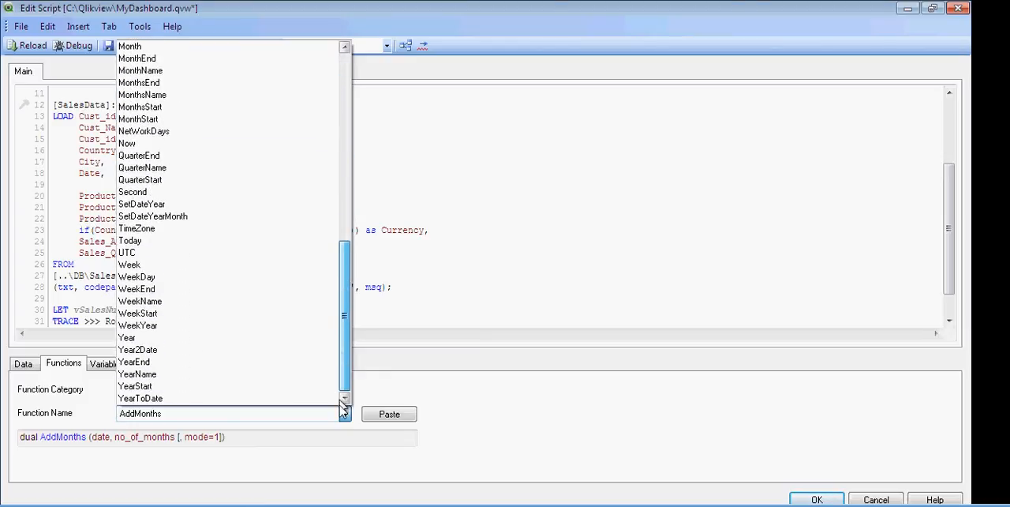
left_click(181, 347)
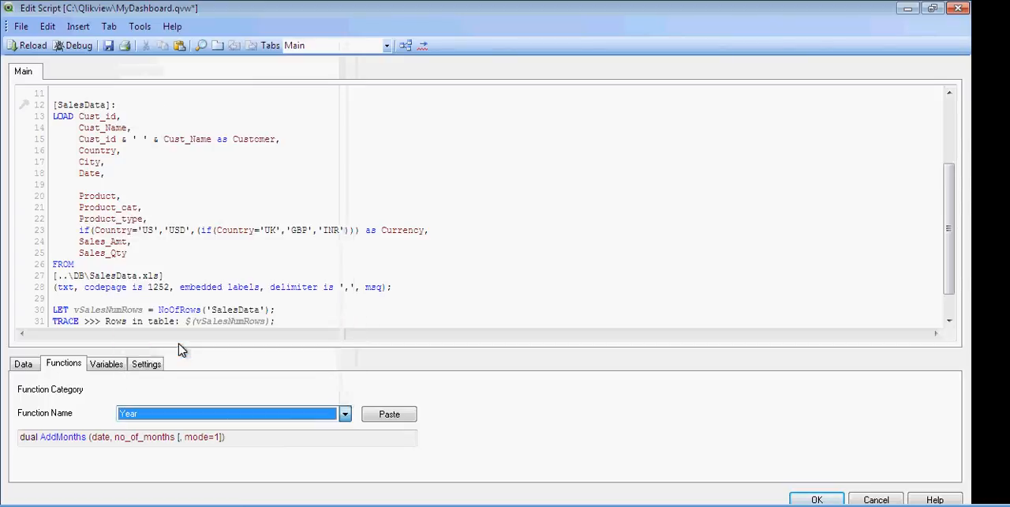
left_click(34, 442)
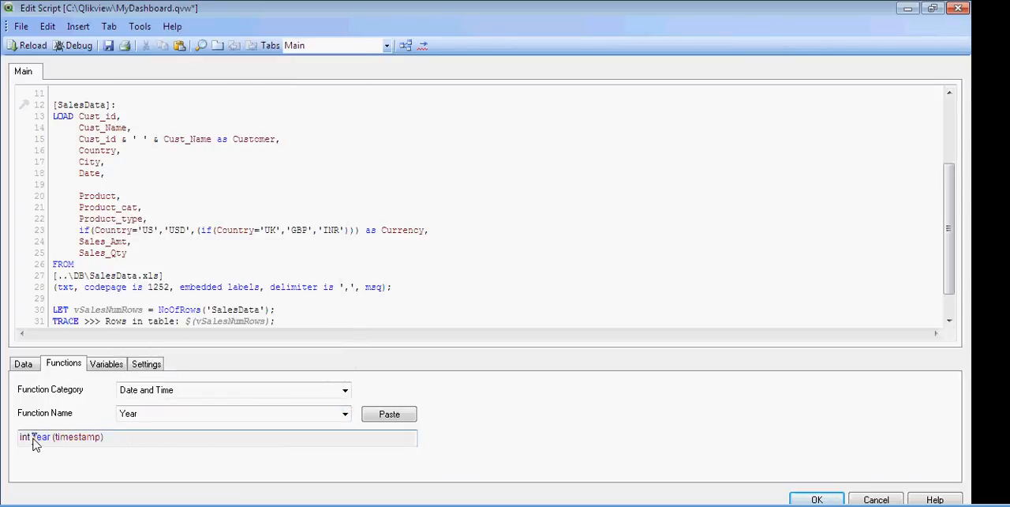
left_click(388, 414)
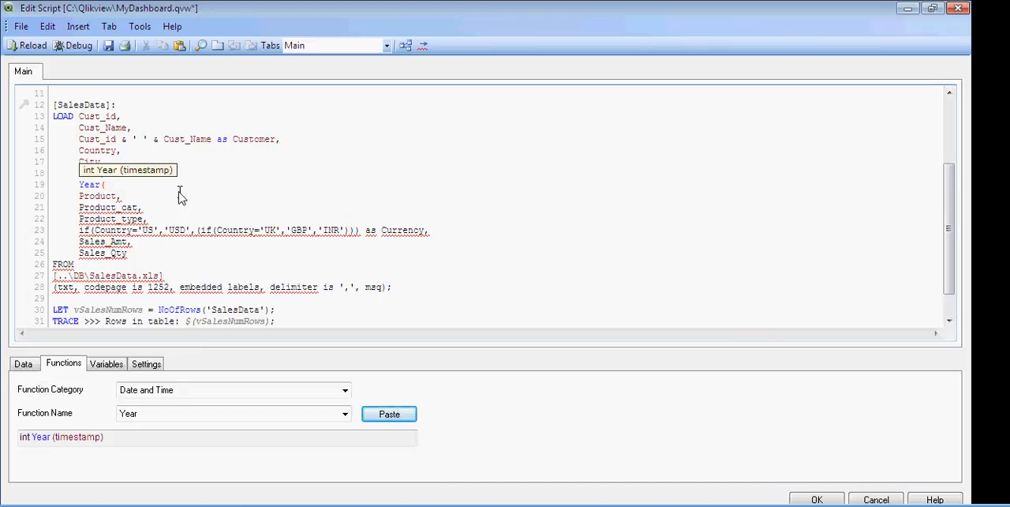
Complete the new line of the SalesData load statement as Year(Date) as Year, with a trailing comma
type("Date)")
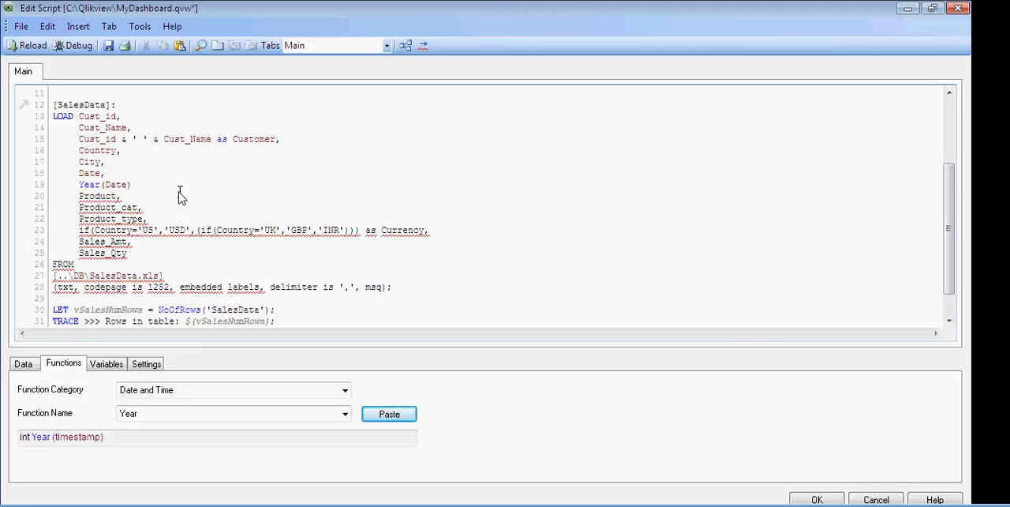
type(",")
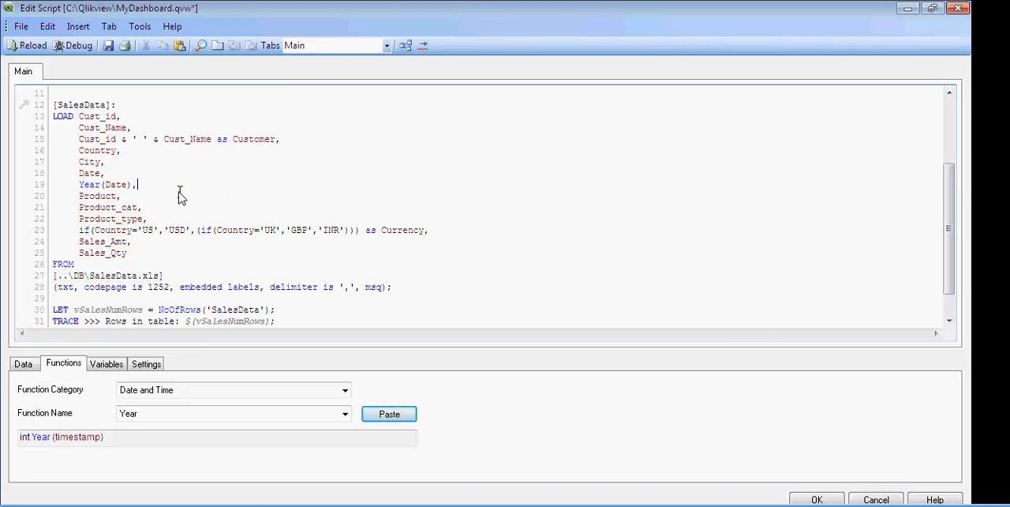
key("Left")
type("as")
Save the script with the Year field, reload the data and close the script execution progress
left_click(111, 46)
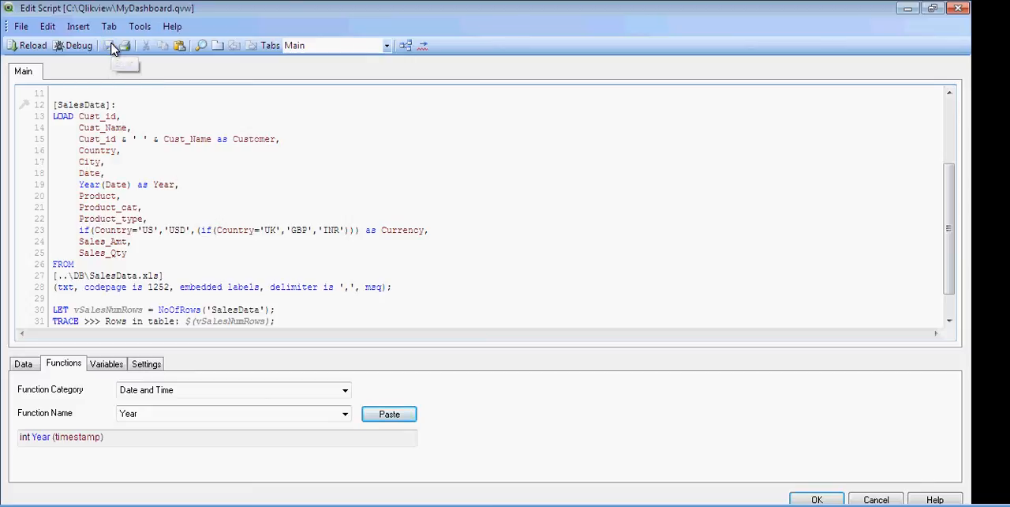
left_click(31, 45)
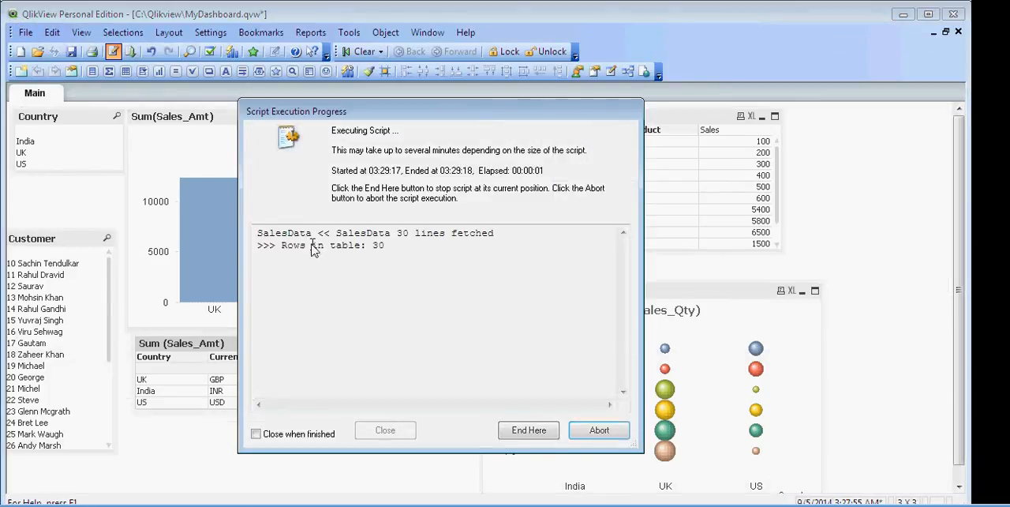
left_click(395, 434)
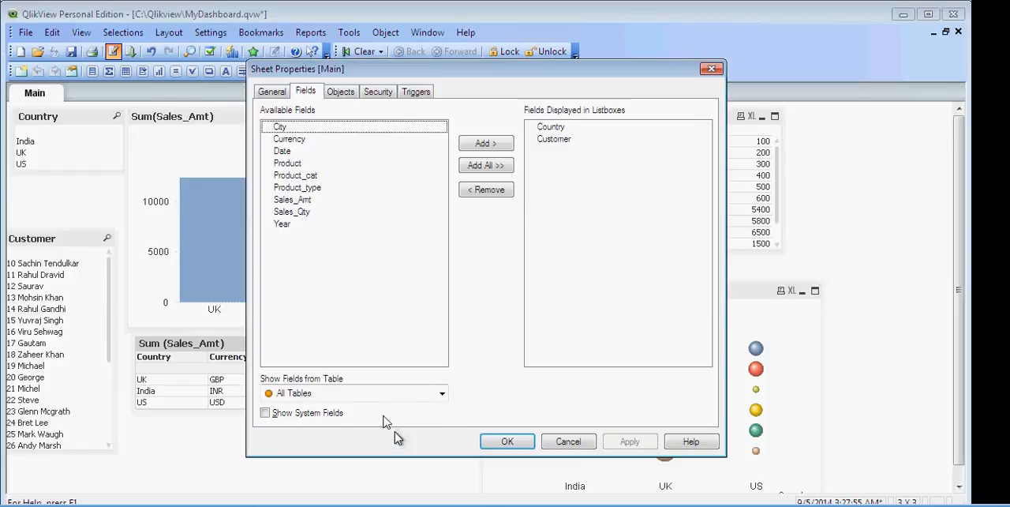
Add a list box for the Year field to the Main sheet and place it between the Country and Customer lists
left_click(290, 227)
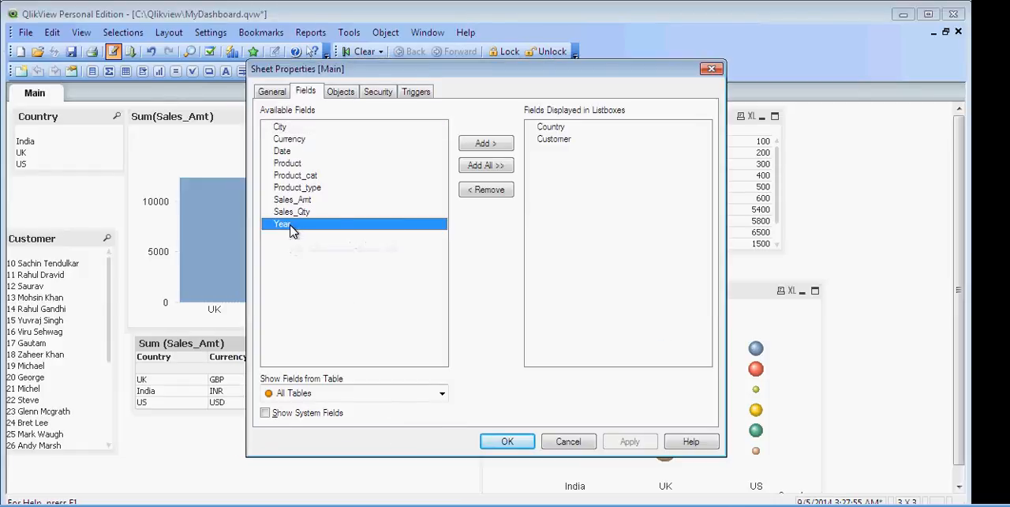
left_click(466, 147)
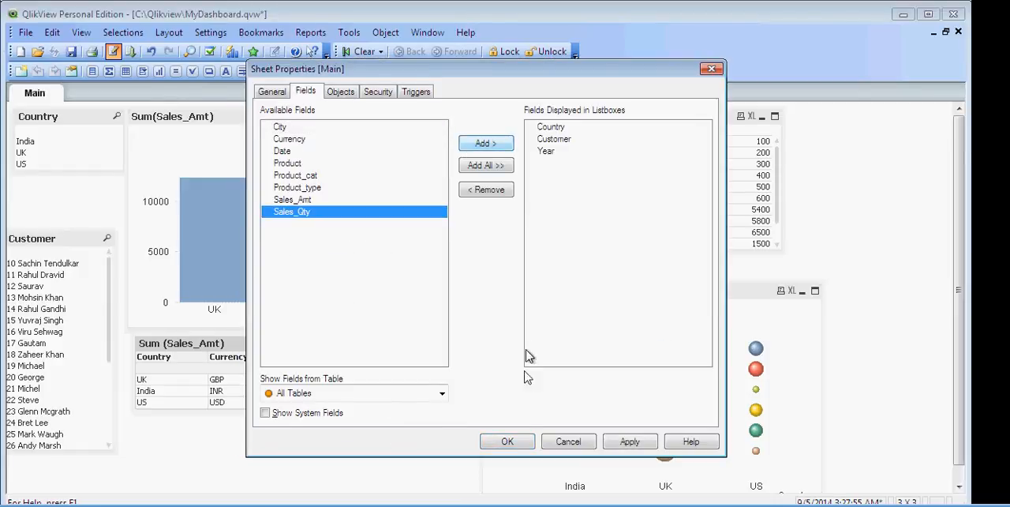
left_click(512, 441)
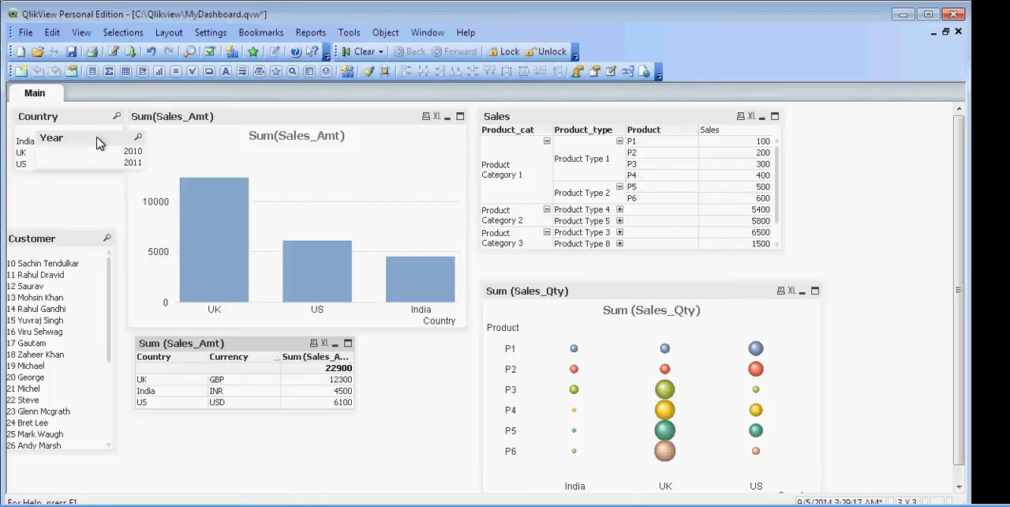
left_click_drag(98, 143, 72, 184)
Filter the dashboard by year 2010 and switch the selection to 2011, saving the document before minimizing its window
left_click(72, 195)
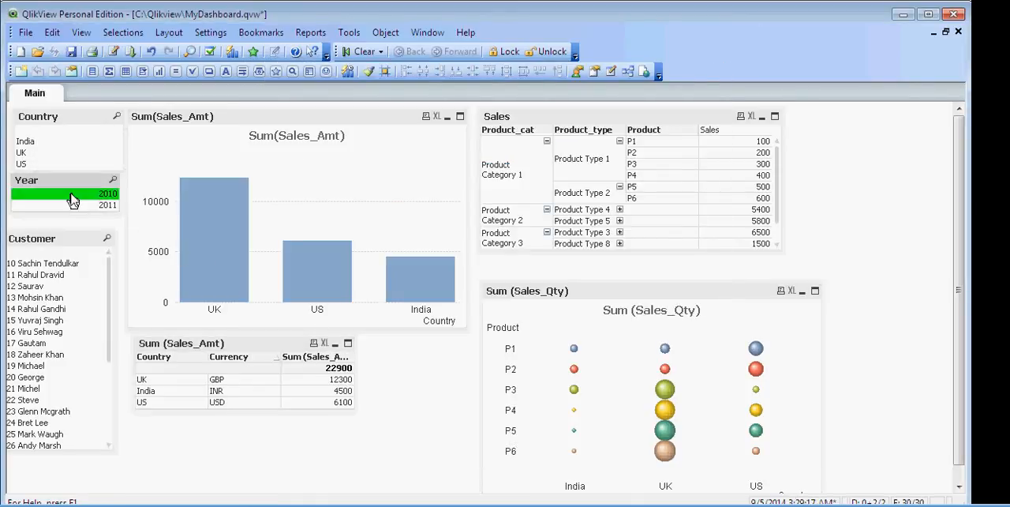
left_click(71, 206)
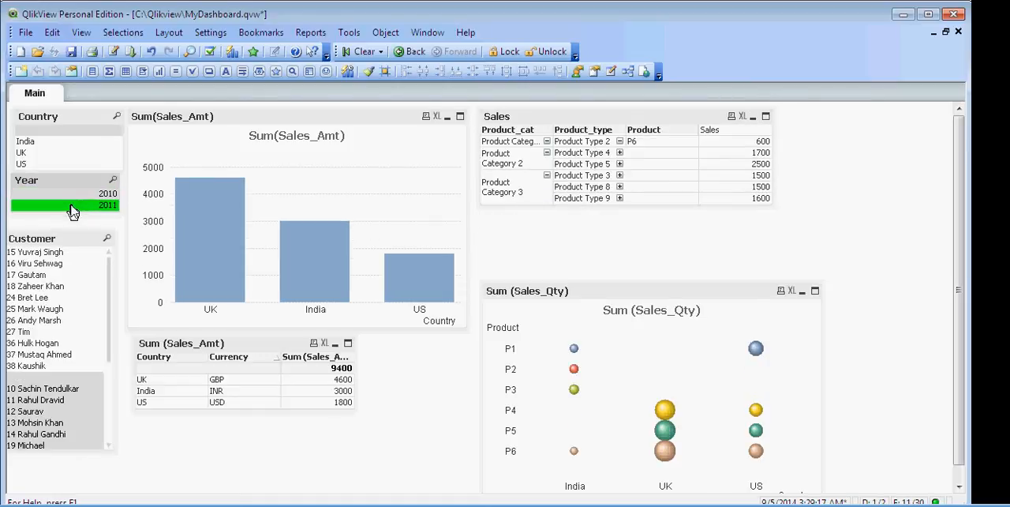
left_click(71, 55)
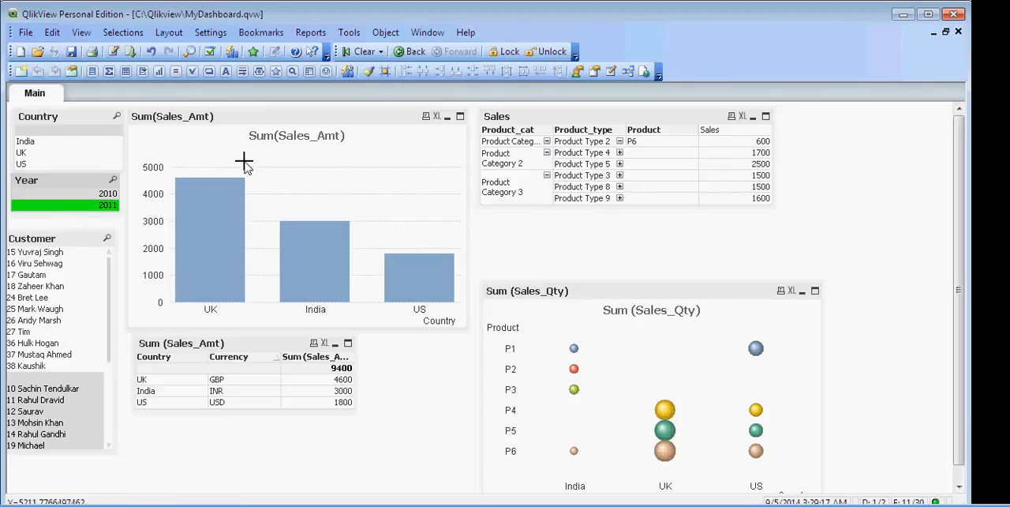
left_click(903, 15)
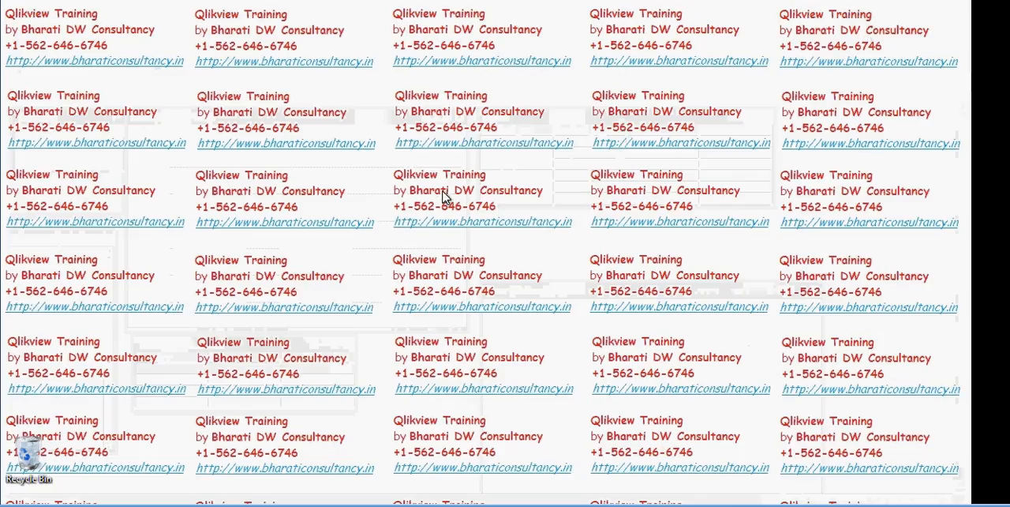